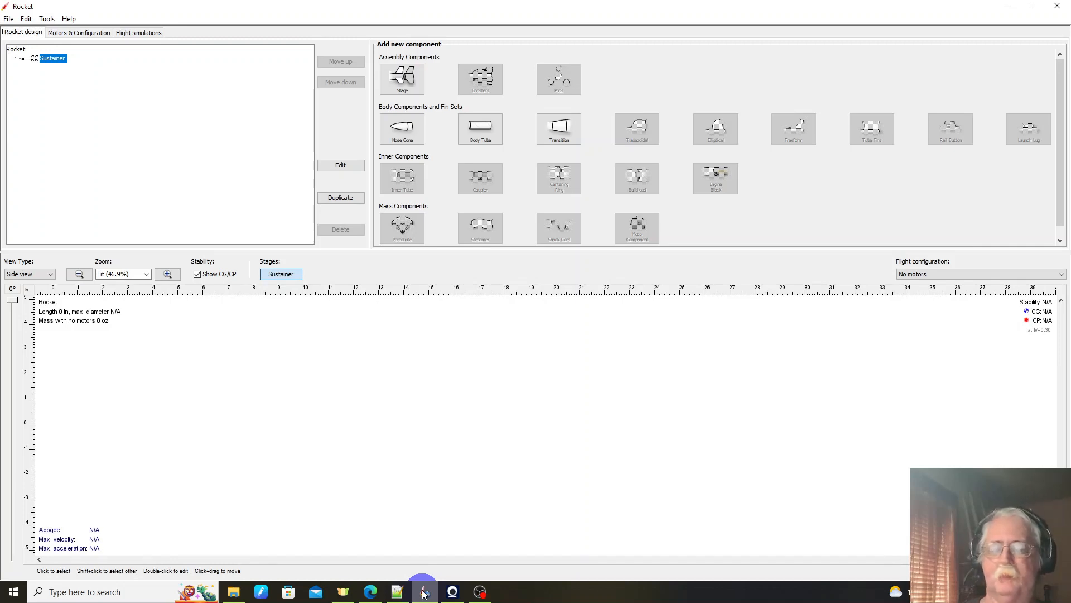
# Step: Open the orc folder of the openrocket-database repository on GitHub
pyautogui.click(424, 593)
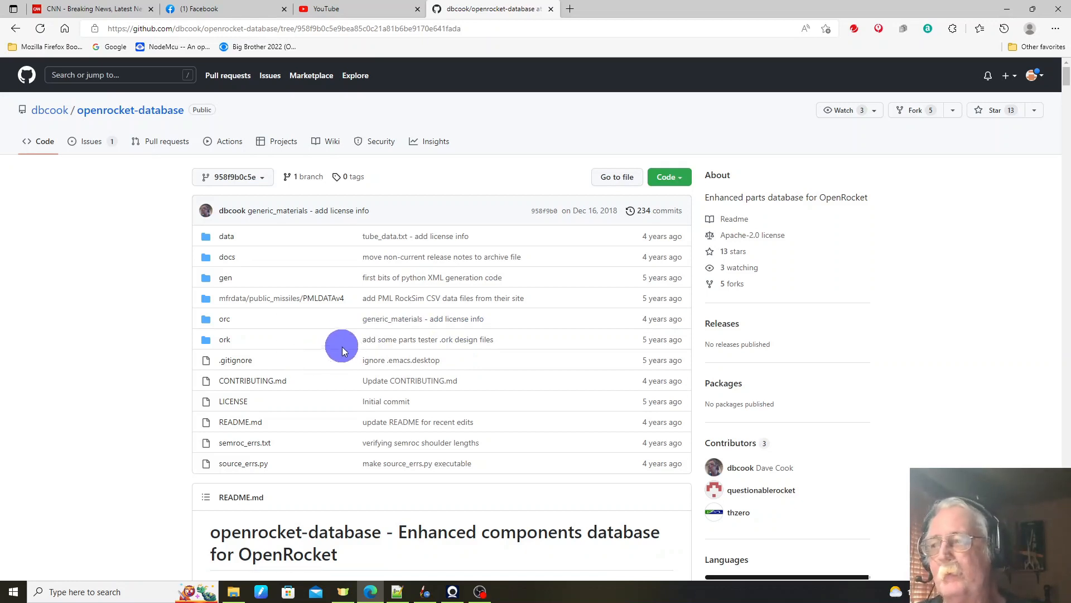
pyautogui.click(224, 320)
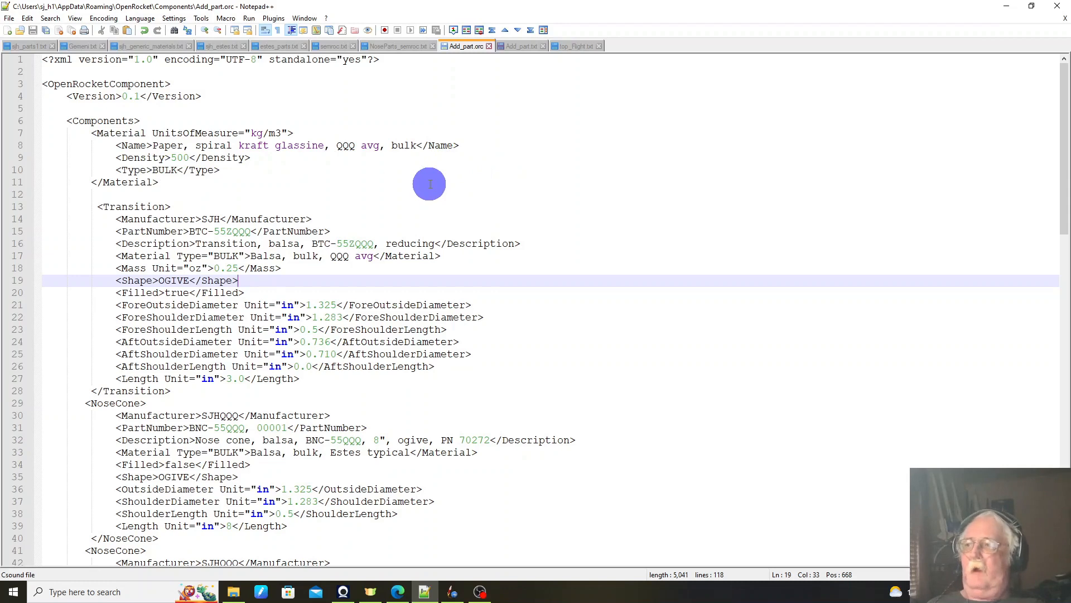
# Step: Set the Transition entry's manufacturer to SJHQQQ in Add_part.orc
pyautogui.scroll(-1, 429, 184)
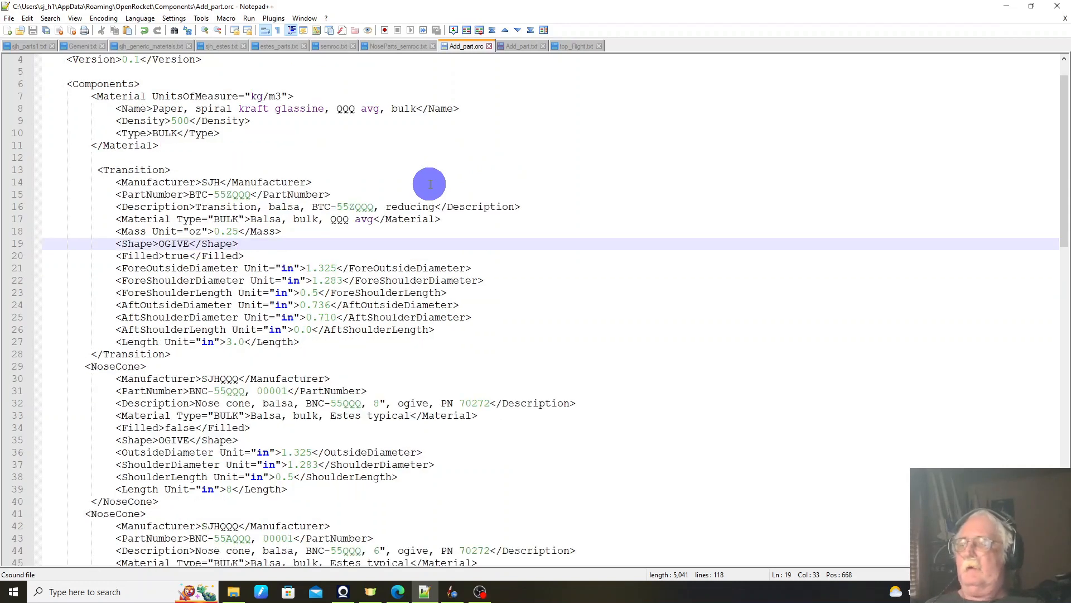
pyautogui.scroll(-1, 429, 184)
pyautogui.scroll(-1, 430, 184)
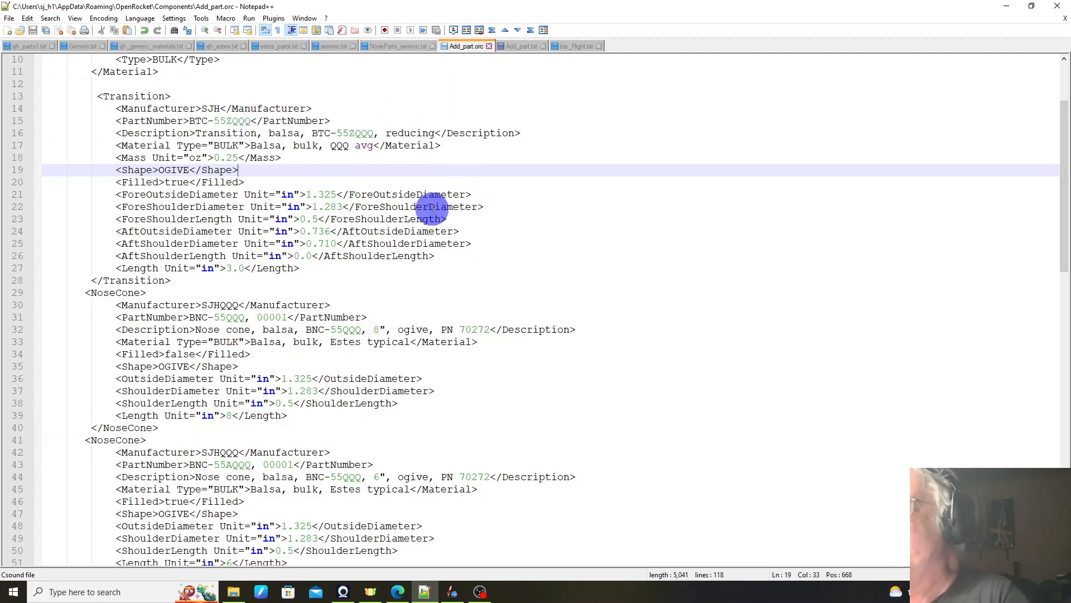
pyautogui.click(220, 107)
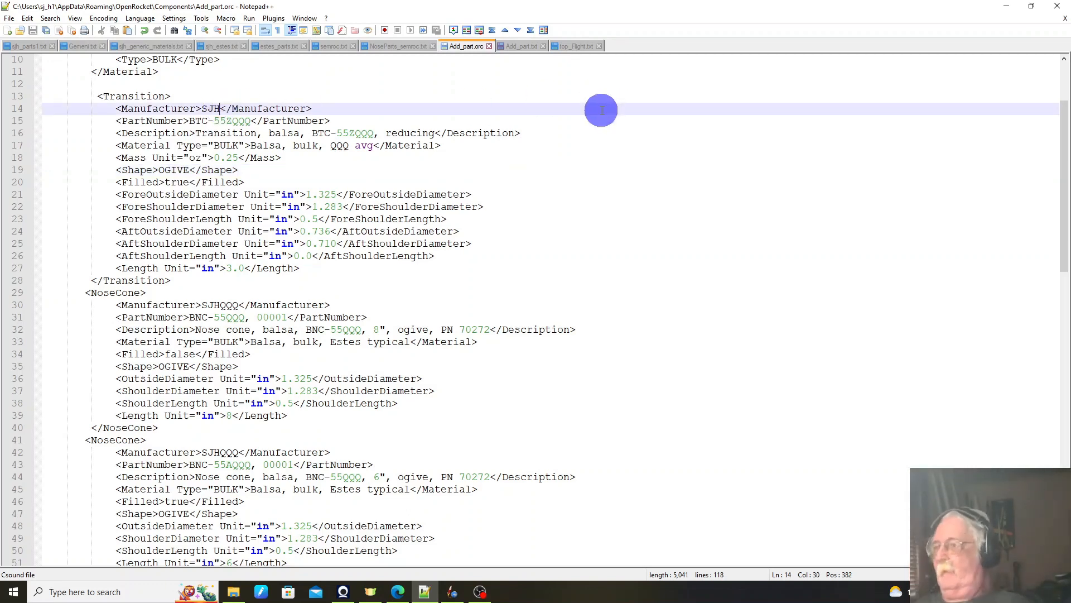
pyautogui.write('QQQ')
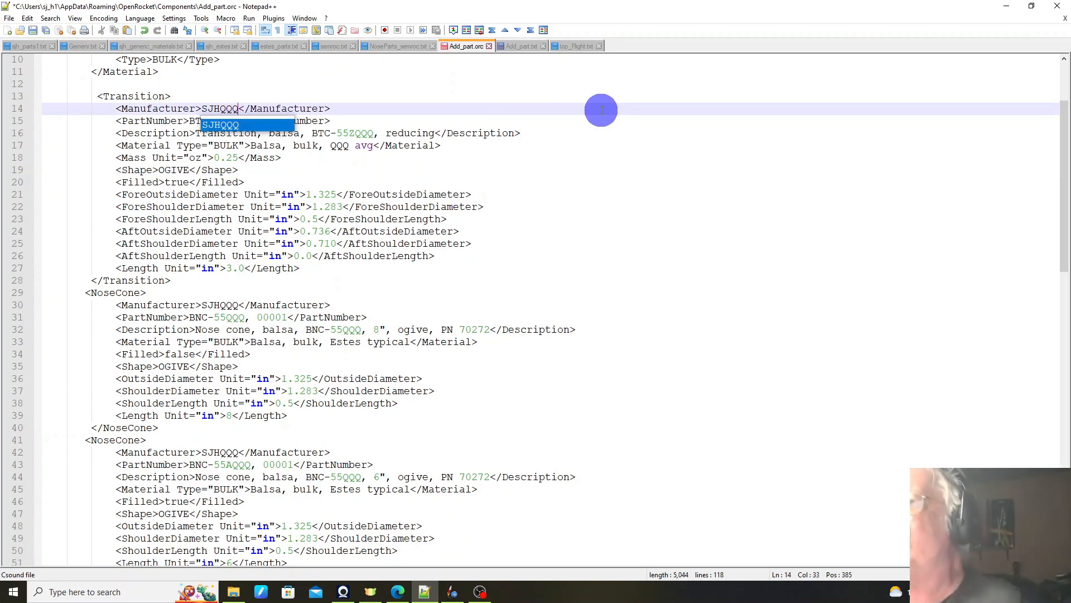
pyautogui.click(585, 231)
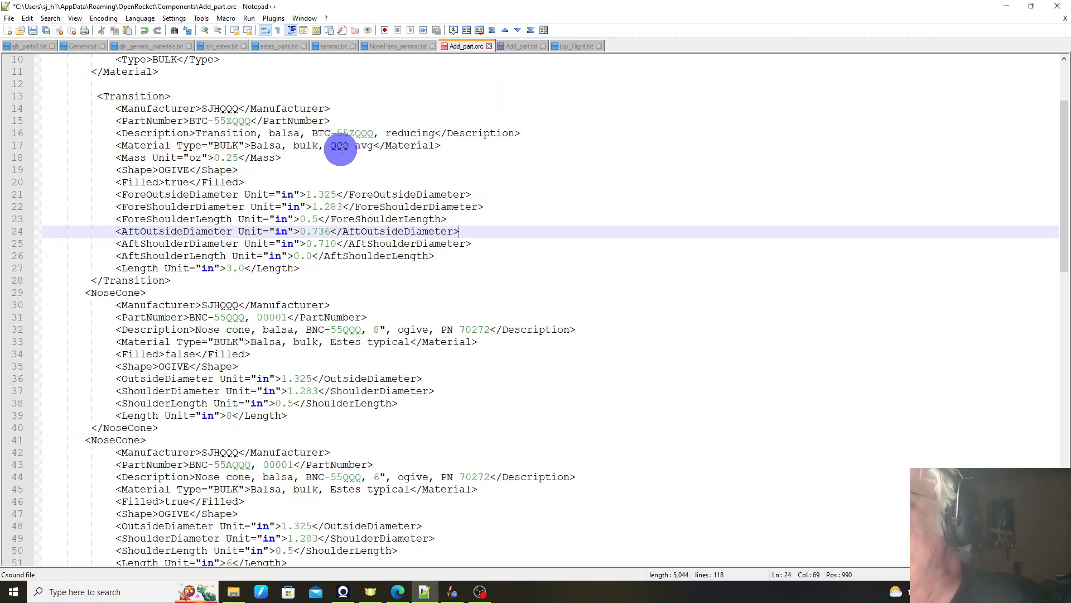
# Step: Set the Filled value of the Transition entry to false
pyautogui.scroll(1, 318, 120)
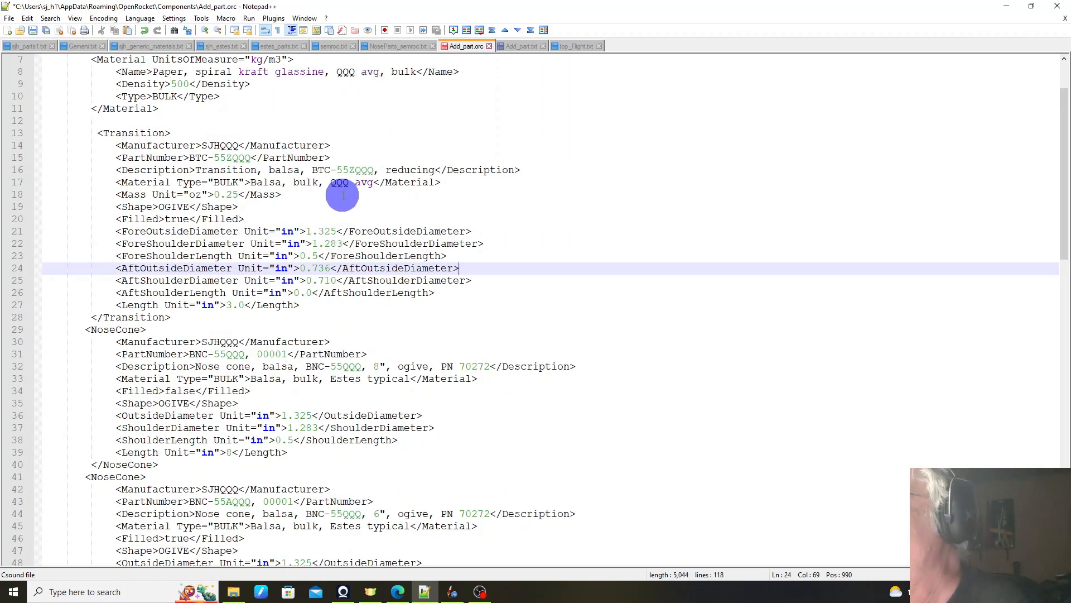
pyautogui.scroll(-1, 335, 193)
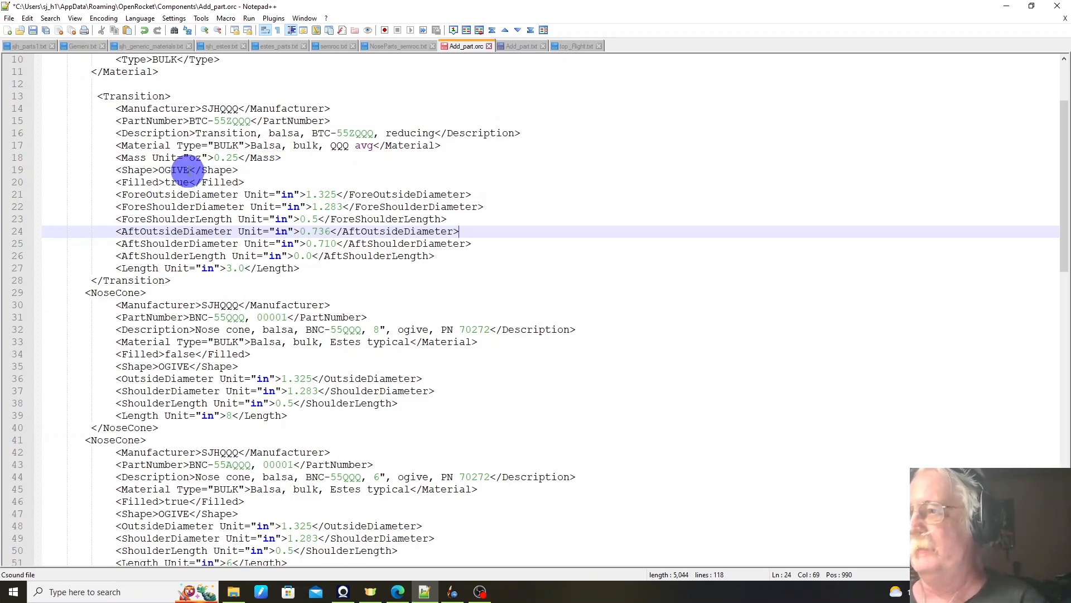
pyautogui.click(190, 171)
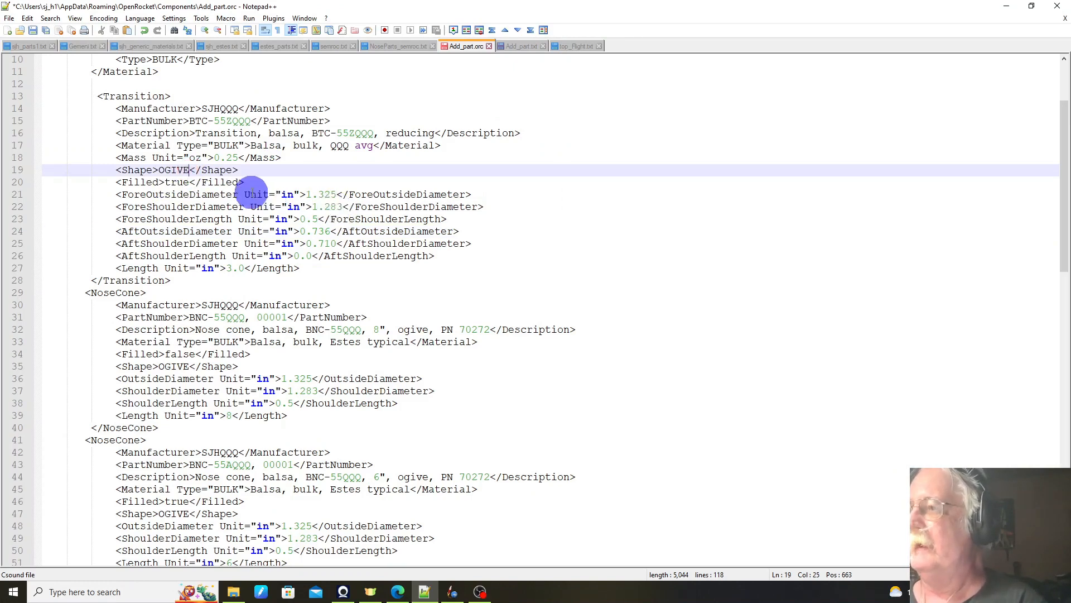
pyautogui.click(190, 183)
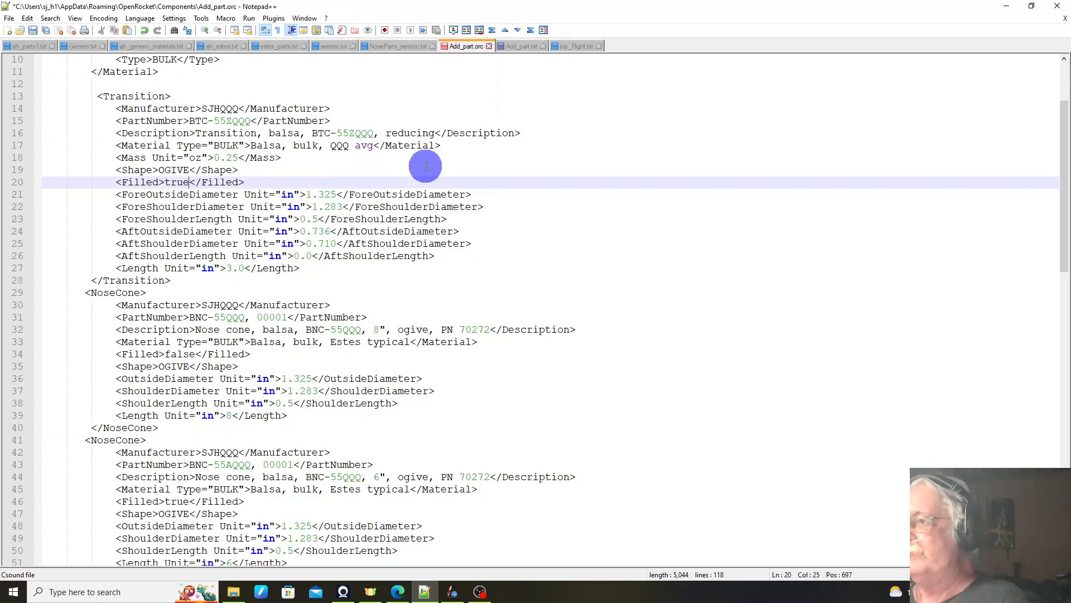
pyautogui.press('BackSpace')
pyautogui.press('BackSpace')
pyautogui.press('BackSpace')
pyautogui.press('BackSpace')
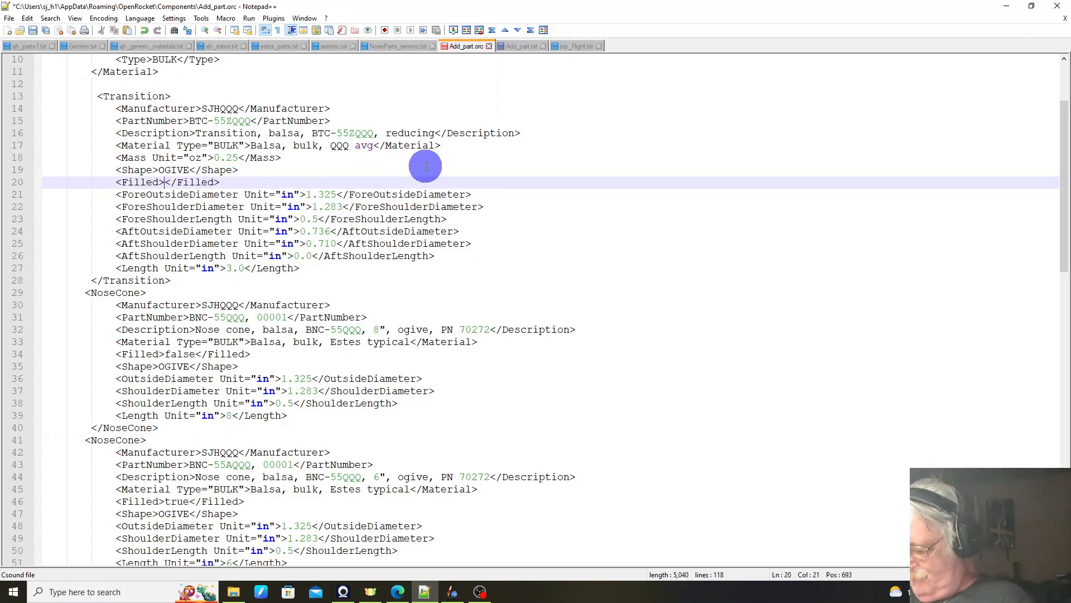
pyautogui.write('F')
pyautogui.write('aks')
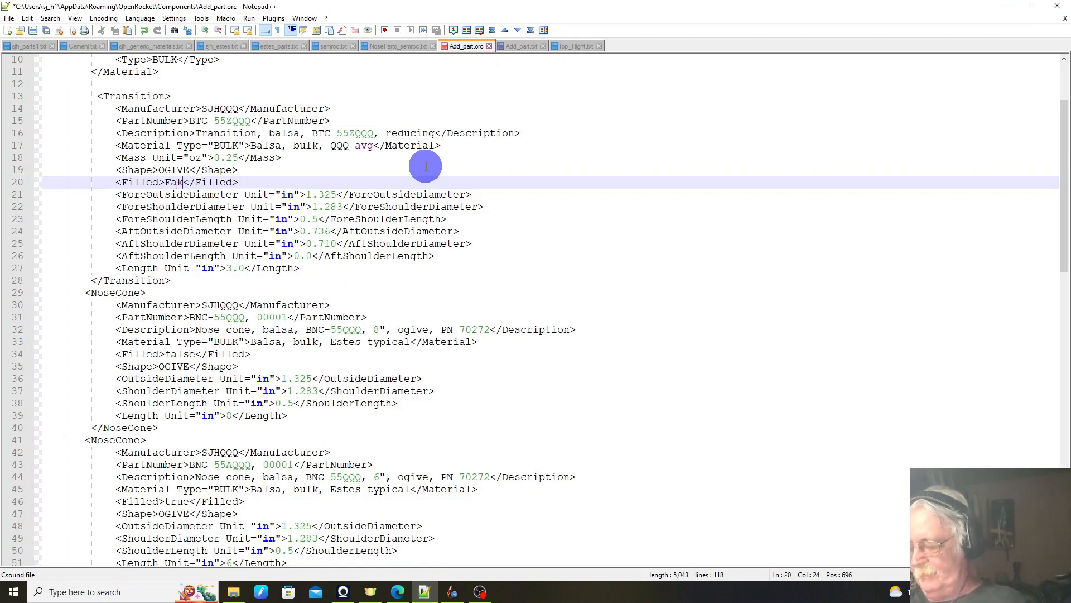
pyautogui.press('BackSpace')
pyautogui.press('BackSpace')
pyautogui.press('BackSpace')
pyautogui.press('BackSpace')
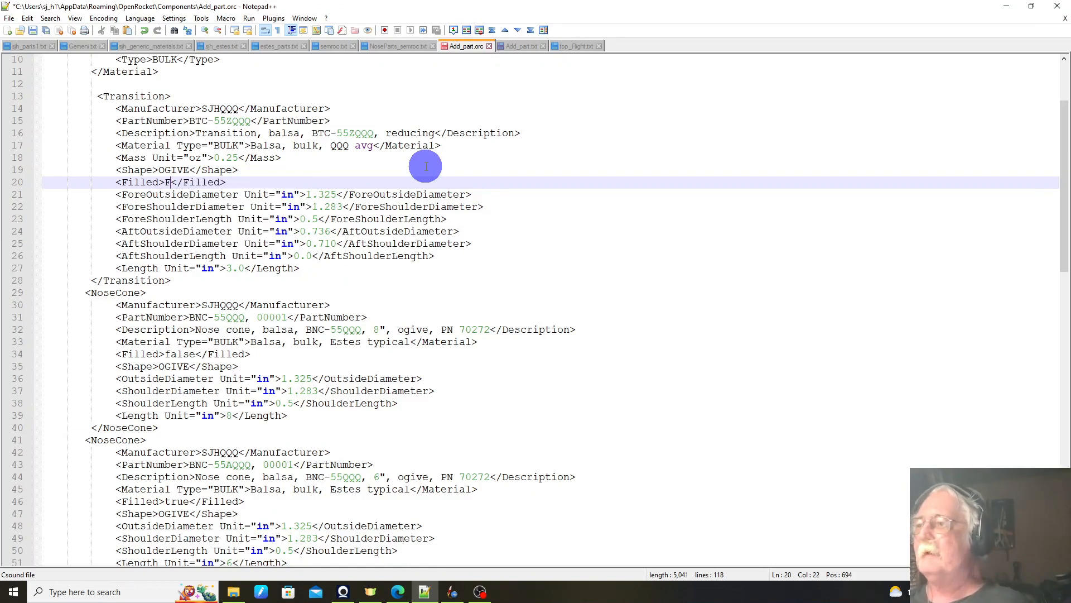
pyautogui.write('false')
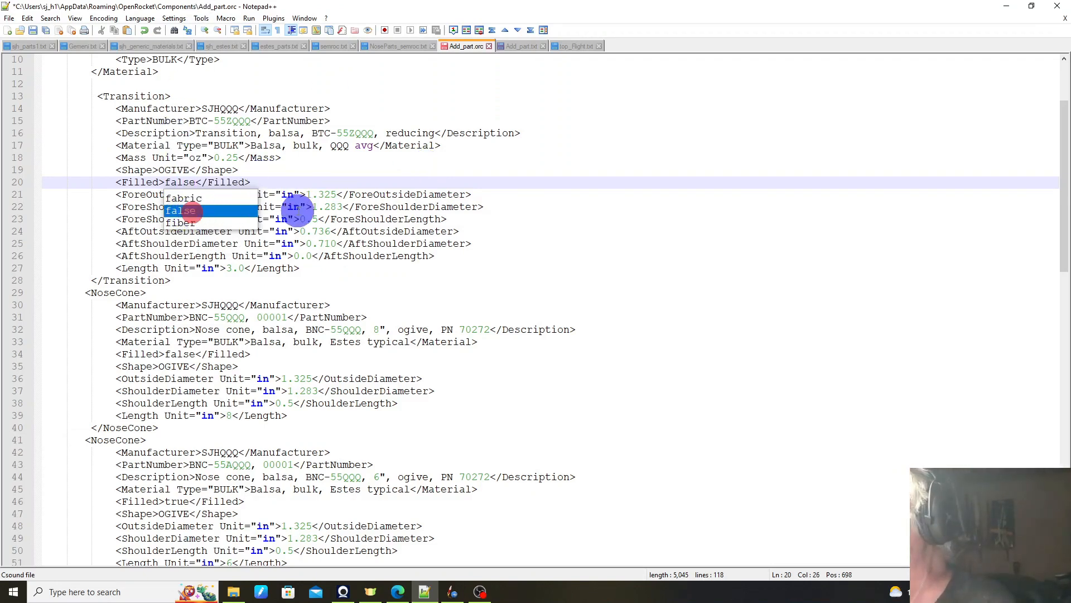
pyautogui.click(340, 172)
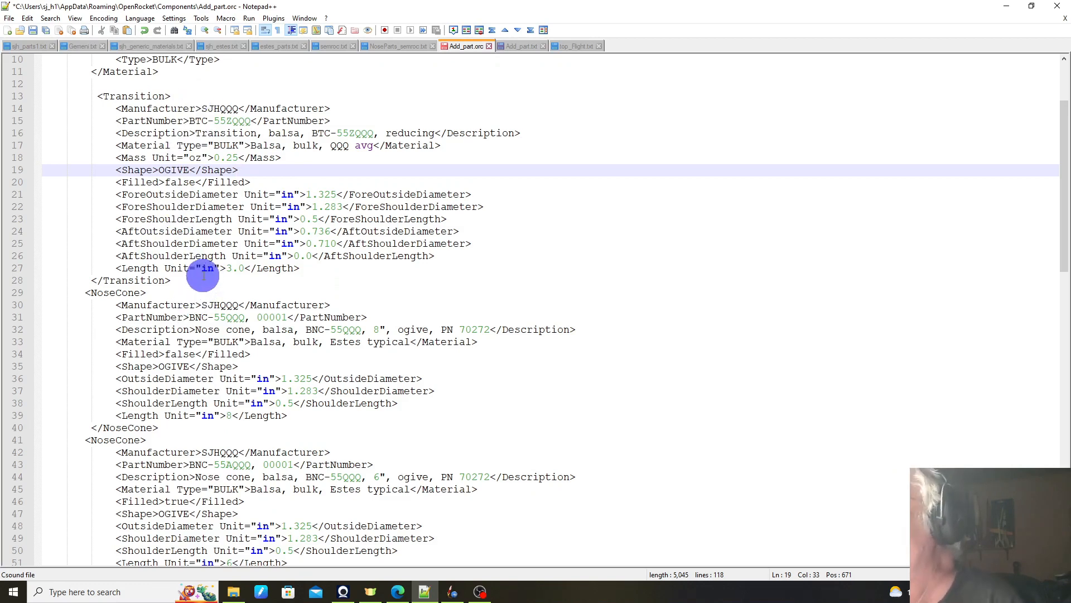
# Step: Examine the part number, description, material, shape and dimension fields of the two NoseCone entries
pyautogui.scroll(-2, 299, 246)
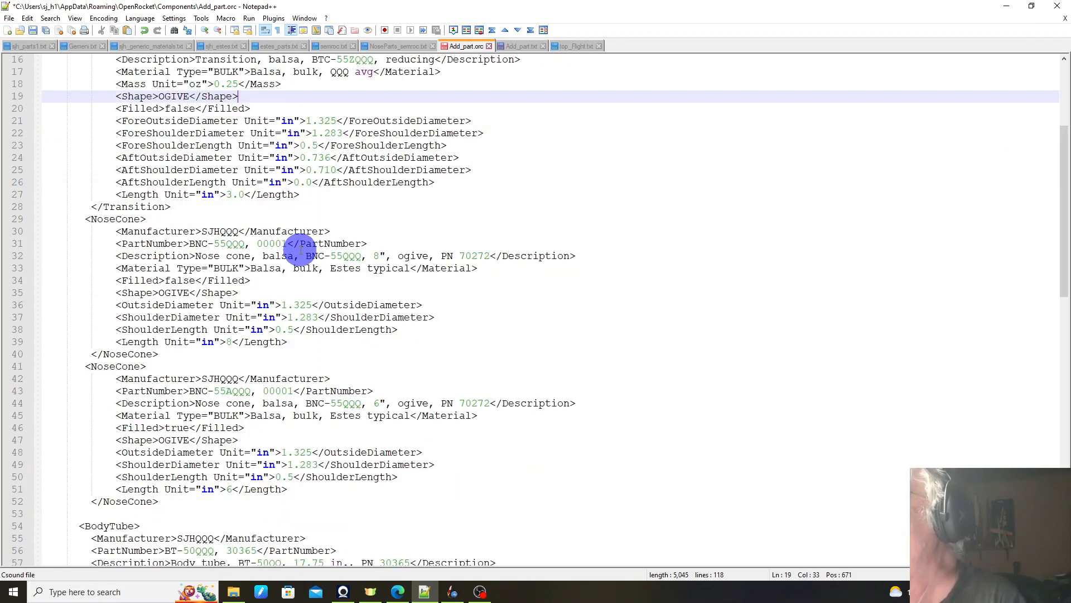
pyautogui.scroll(-1, 301, 251)
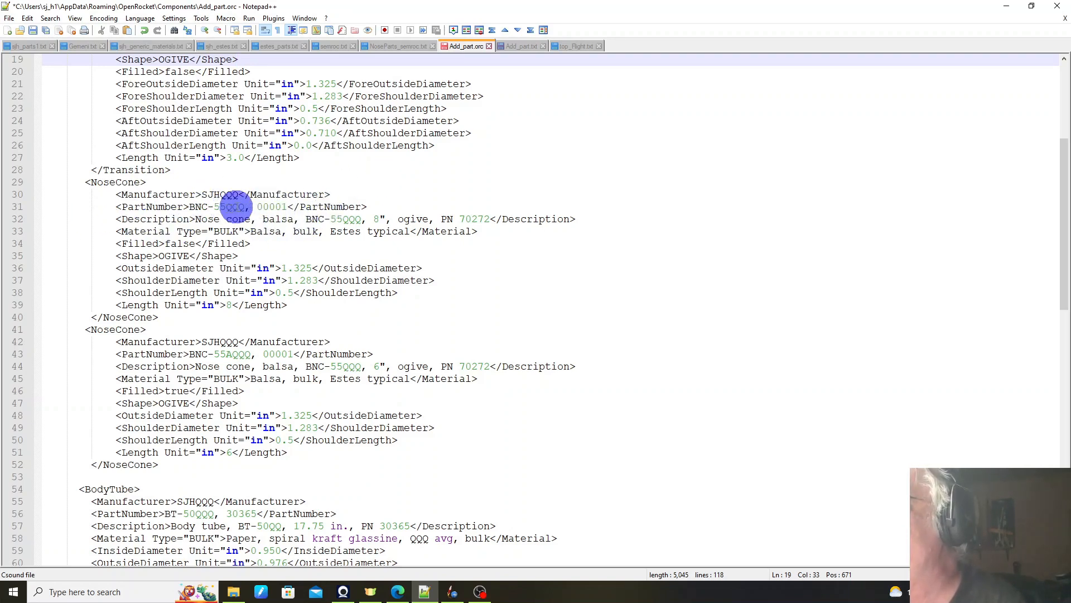
pyautogui.click(237, 207)
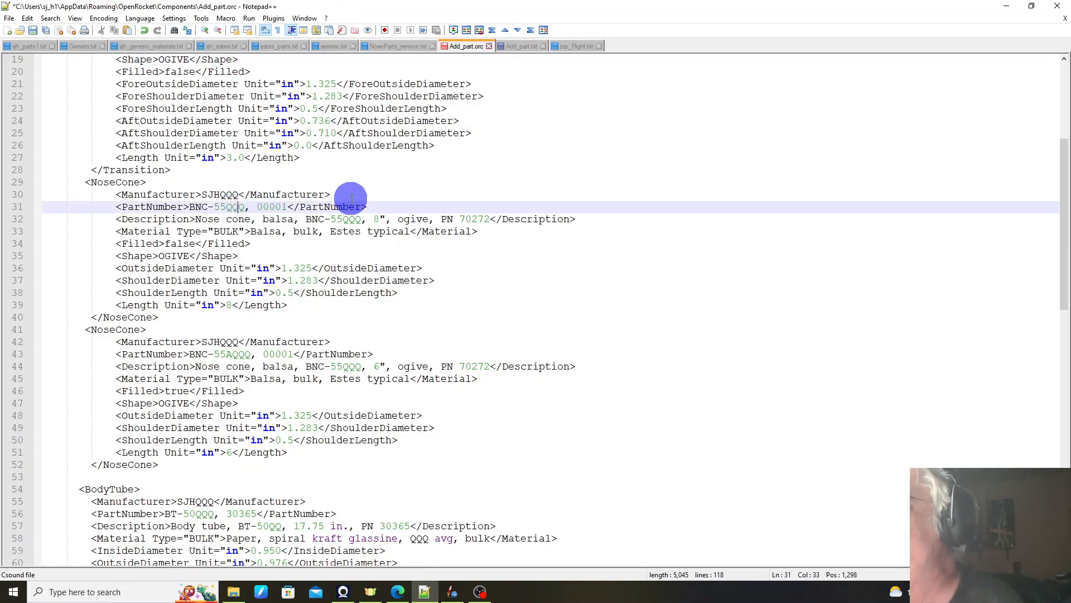
pyautogui.click(348, 219)
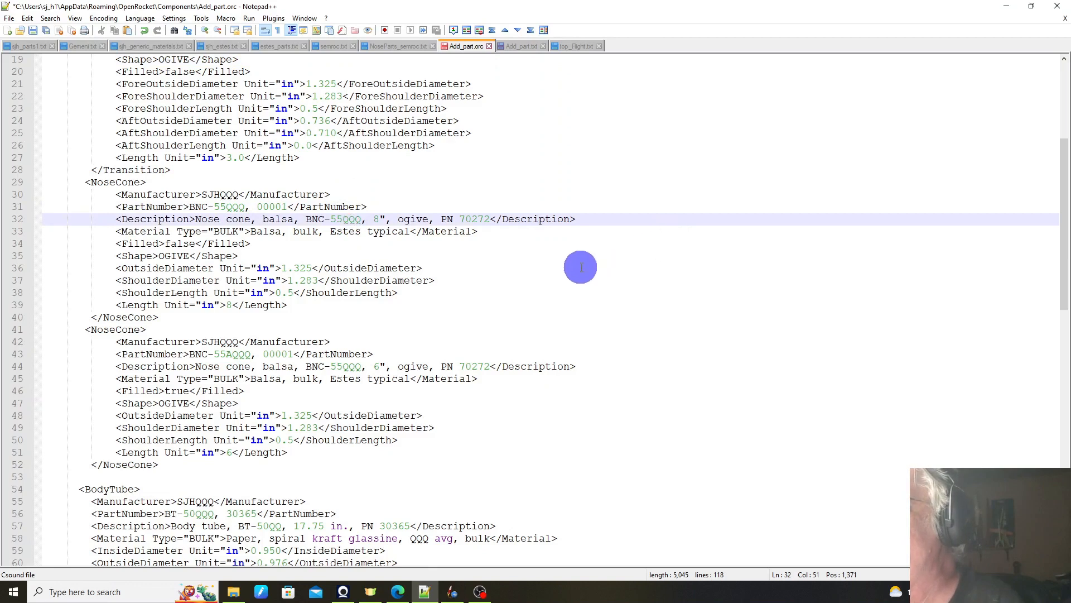
pyautogui.click(372, 233)
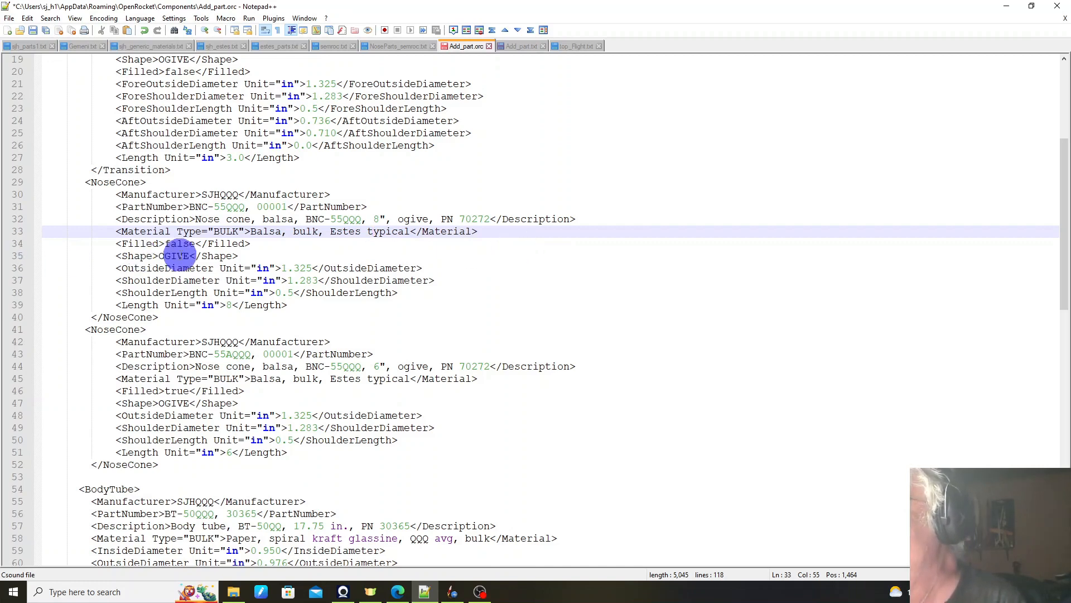
pyautogui.scroll(-1, 373, 219)
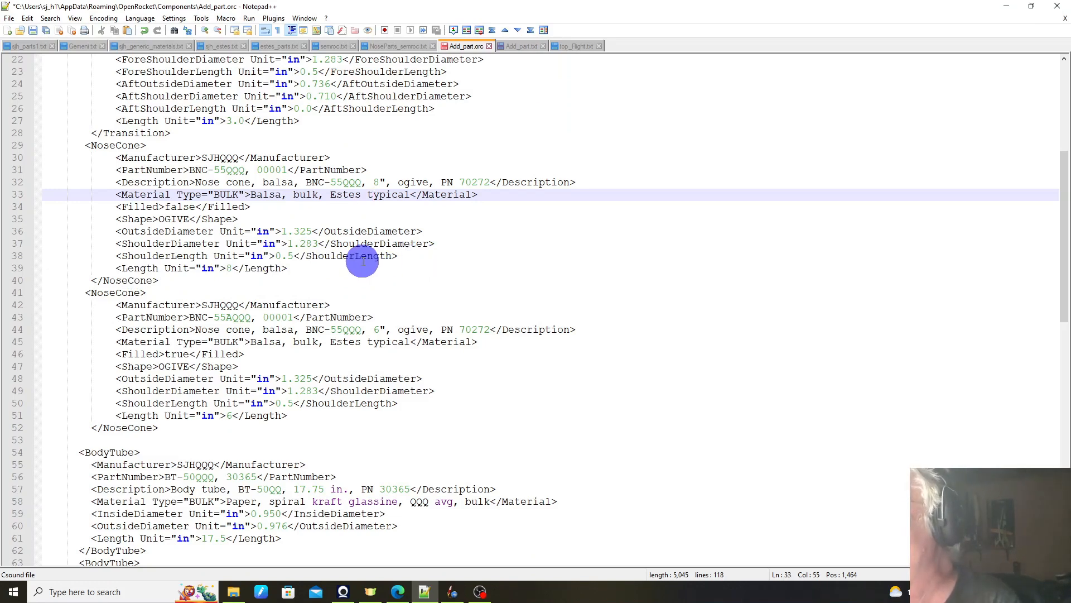
pyautogui.scroll(-2, 329, 246)
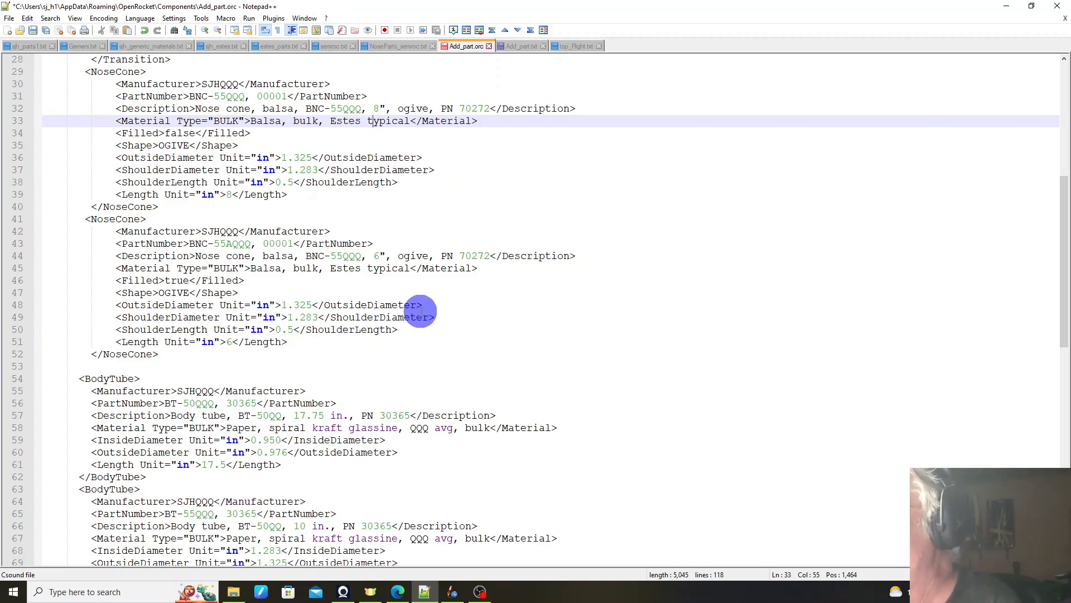
pyautogui.scroll(-1, 421, 311)
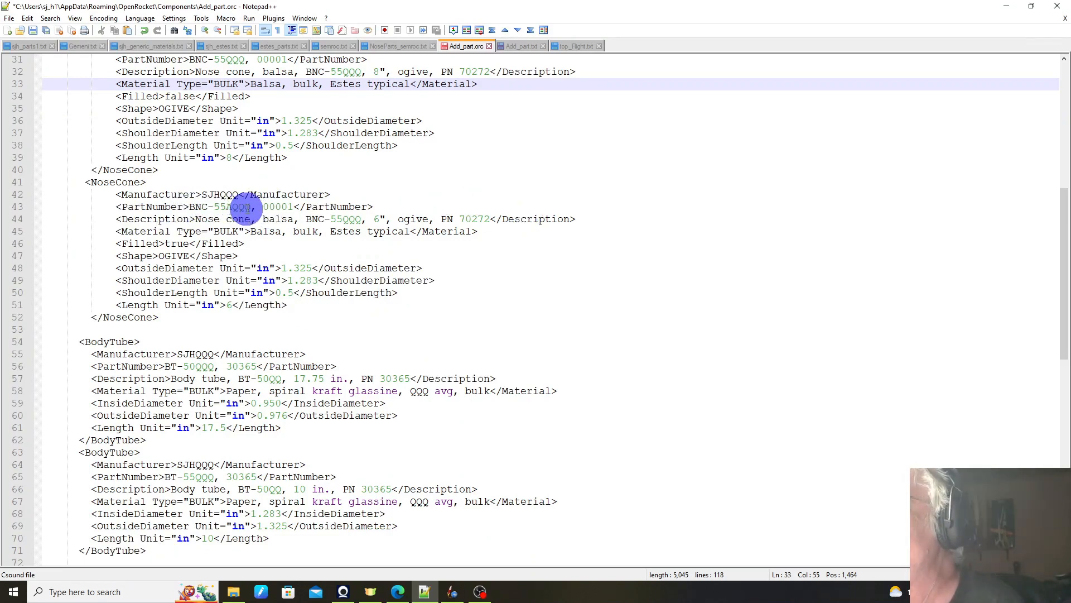
pyautogui.scroll(1, 245, 208)
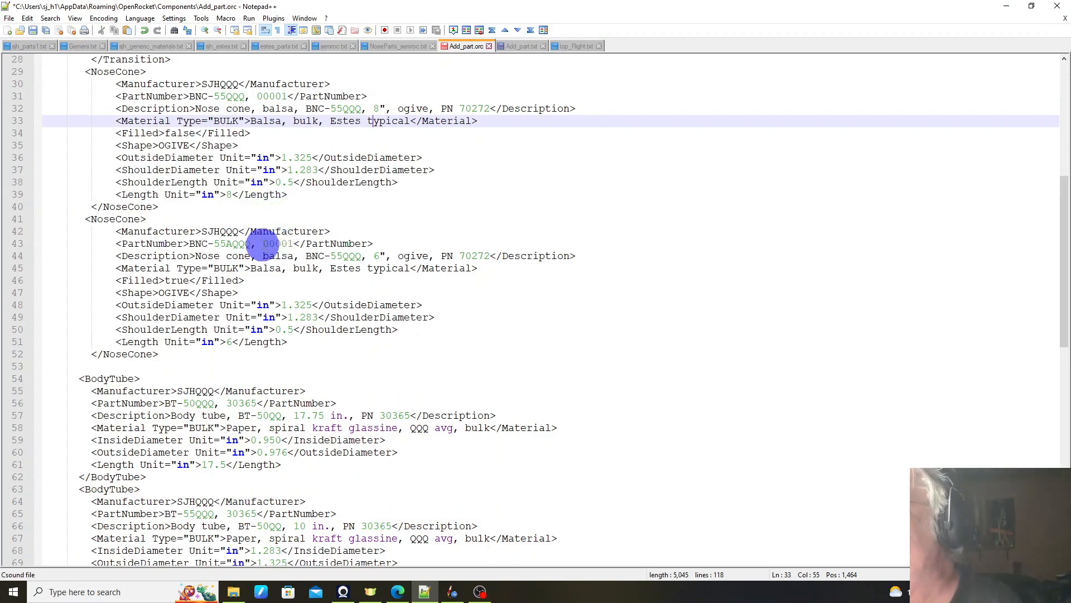
# Step: Copy 55AQQQ from the second NoseCone's part number and replace the PN value in its description with it
pyautogui.moveTo(255, 243); pyautogui.dragTo(213, 244)
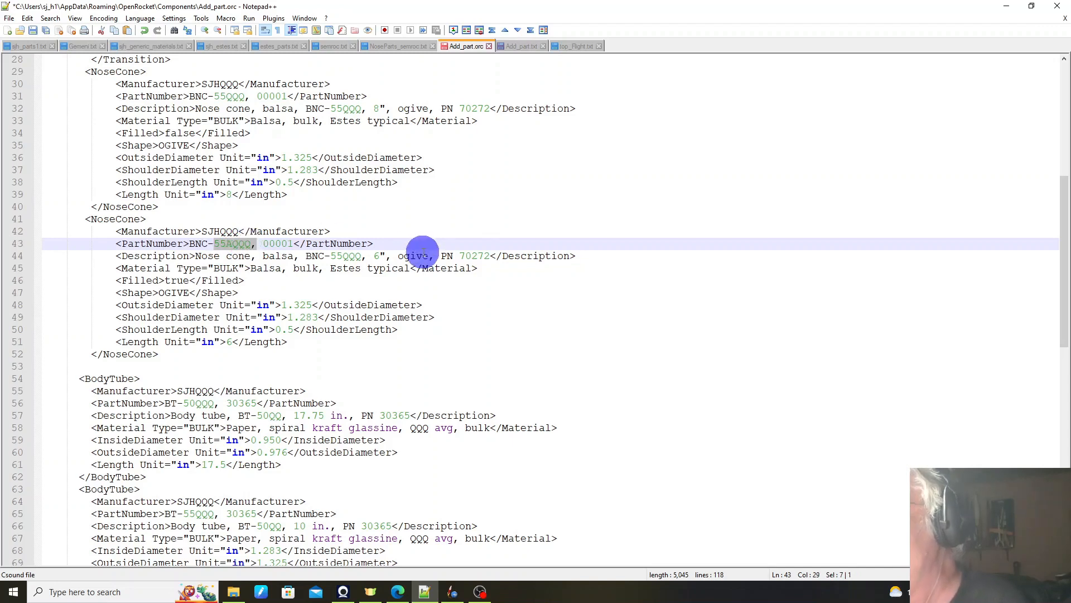
pyautogui.click(231, 245)
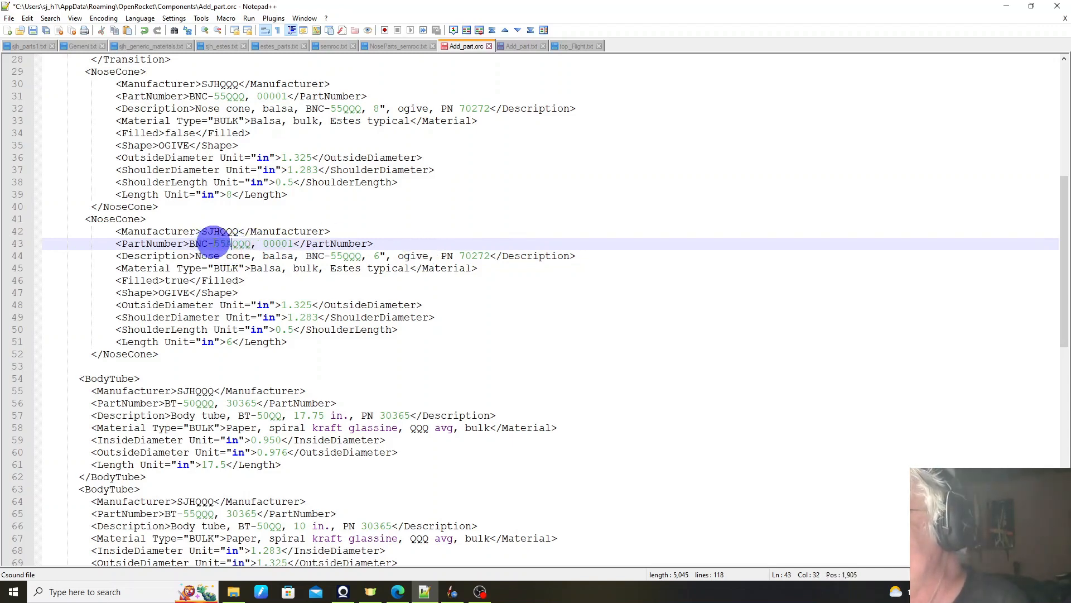
pyautogui.moveTo(215, 243); pyautogui.dragTo(249, 243)
pyautogui.hotkey('ctrl', 'c')
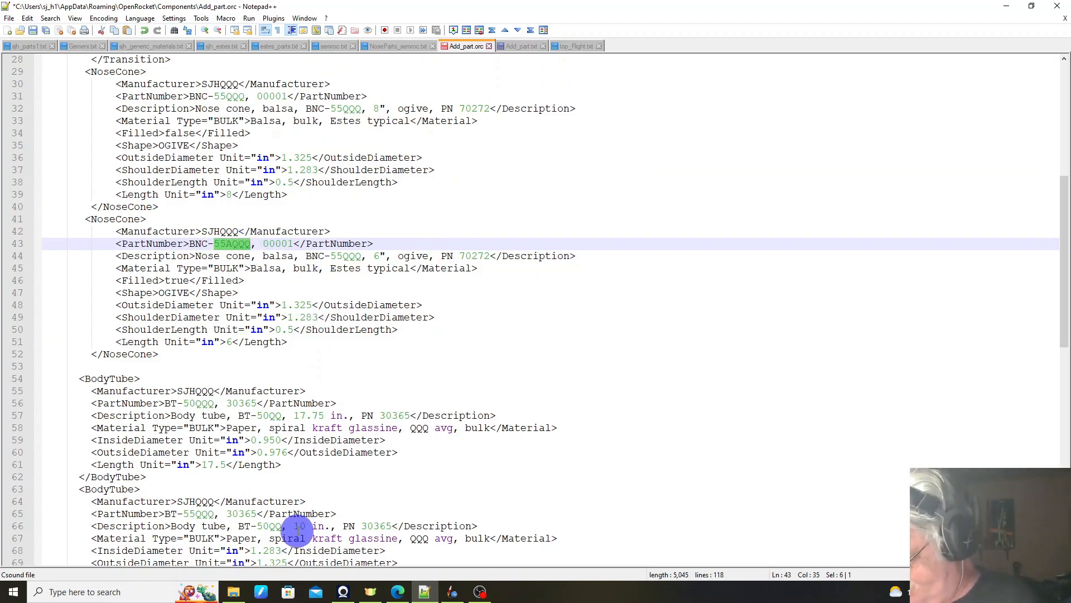
pyautogui.click(483, 255)
pyautogui.doubleClick(483, 255)
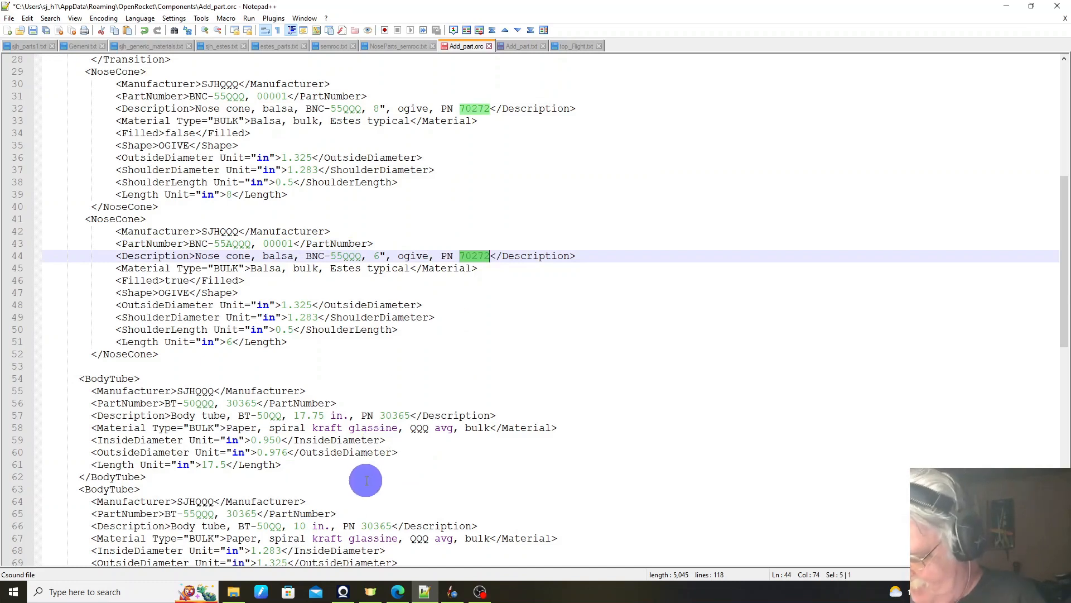
pyautogui.hotkey('ctrl', 'v')
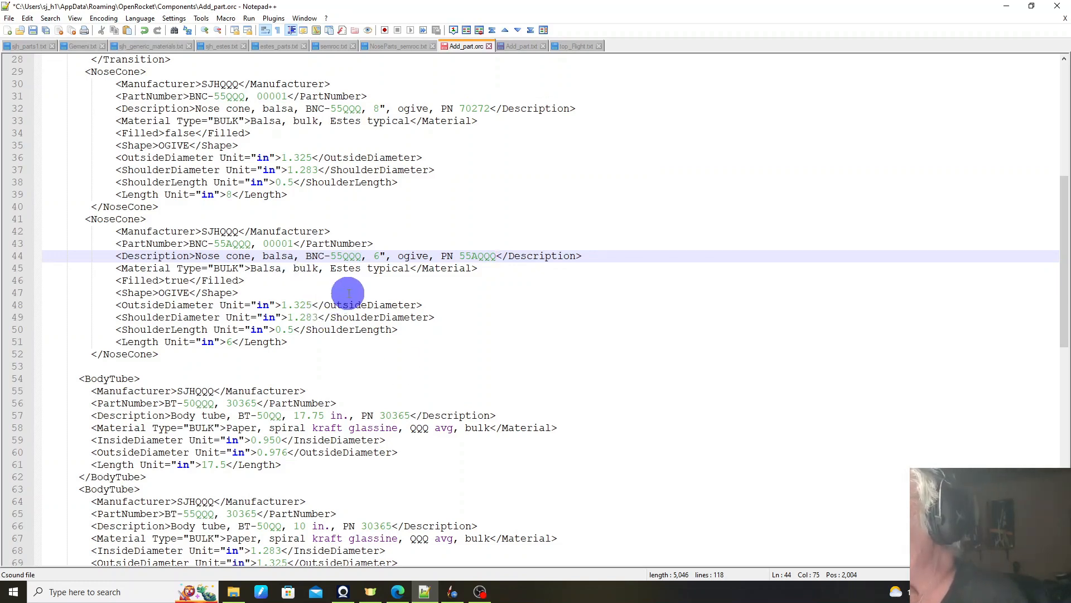
# Step: Change the BNC designation in the second NoseCone's description to BNC-55AQQQ
pyautogui.tripleClick(343, 258)
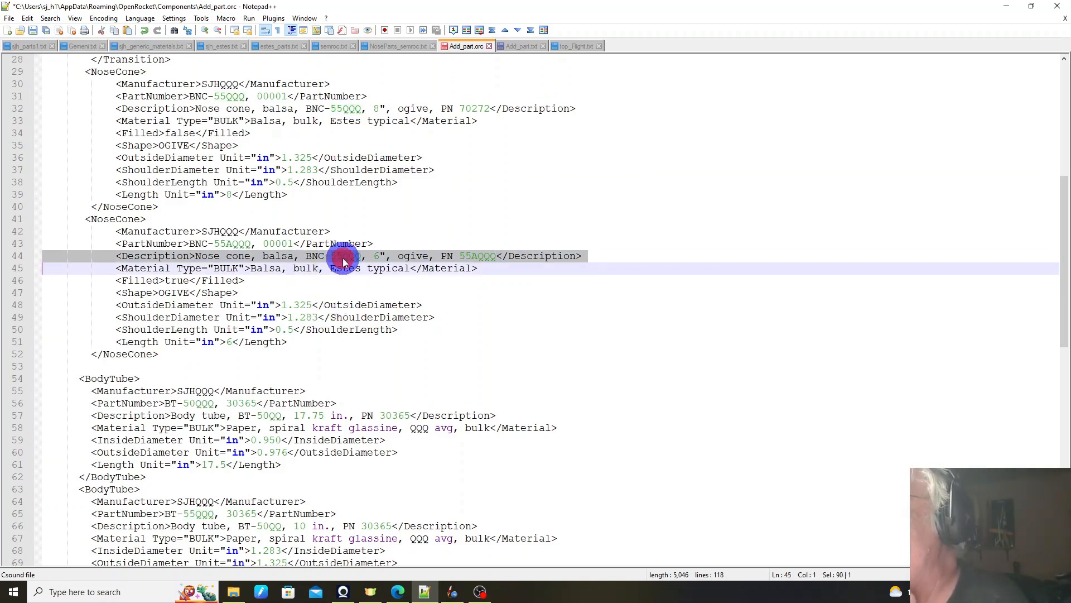
pyautogui.doubleClick(345, 257)
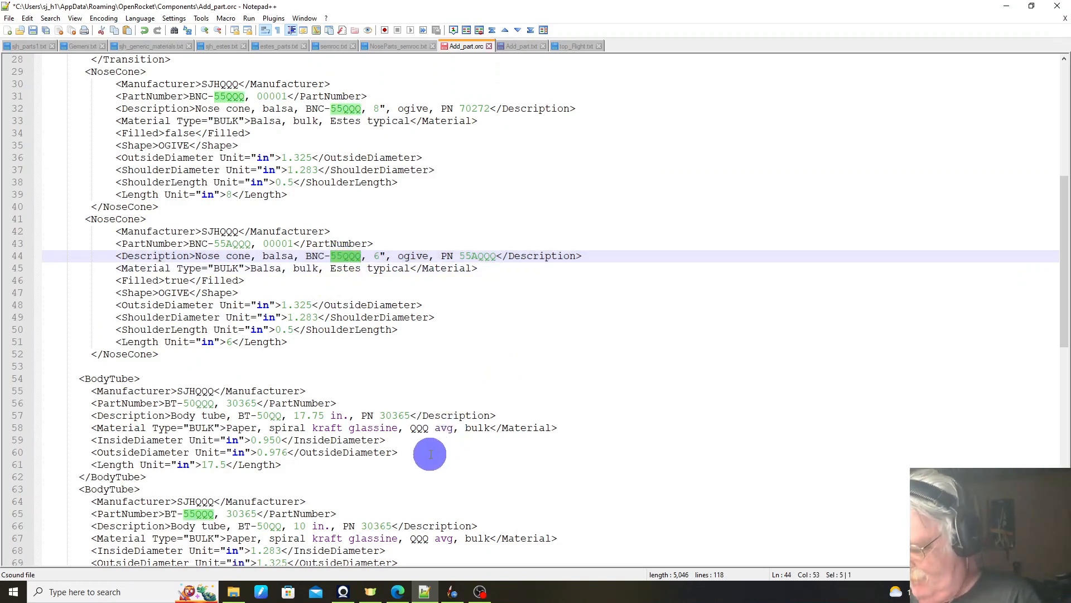
pyautogui.hotkey('ctrl', 'v')
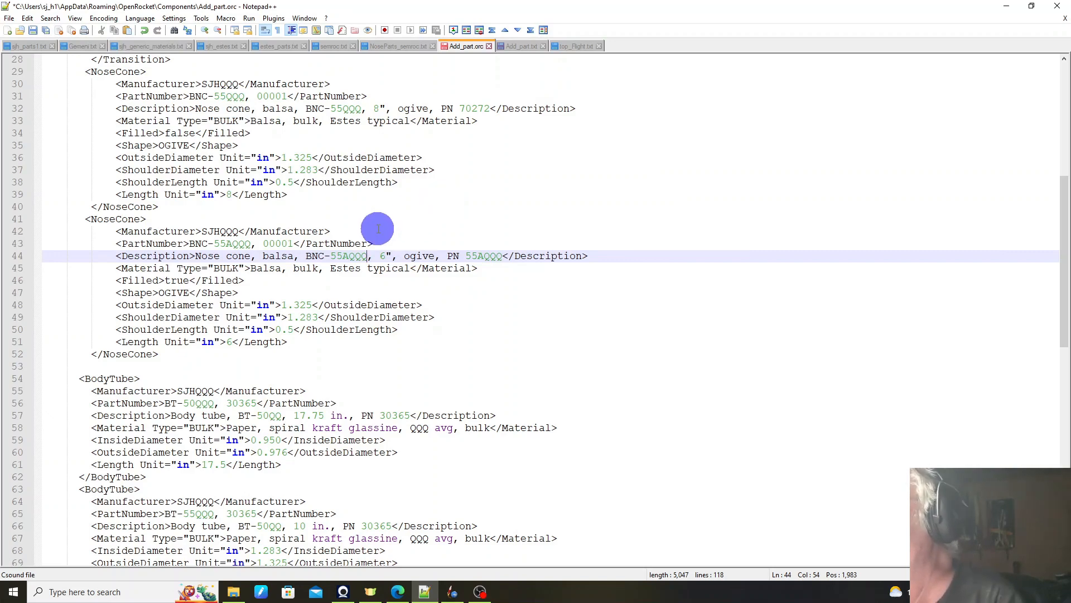
pyautogui.scroll(-1, 408, 212)
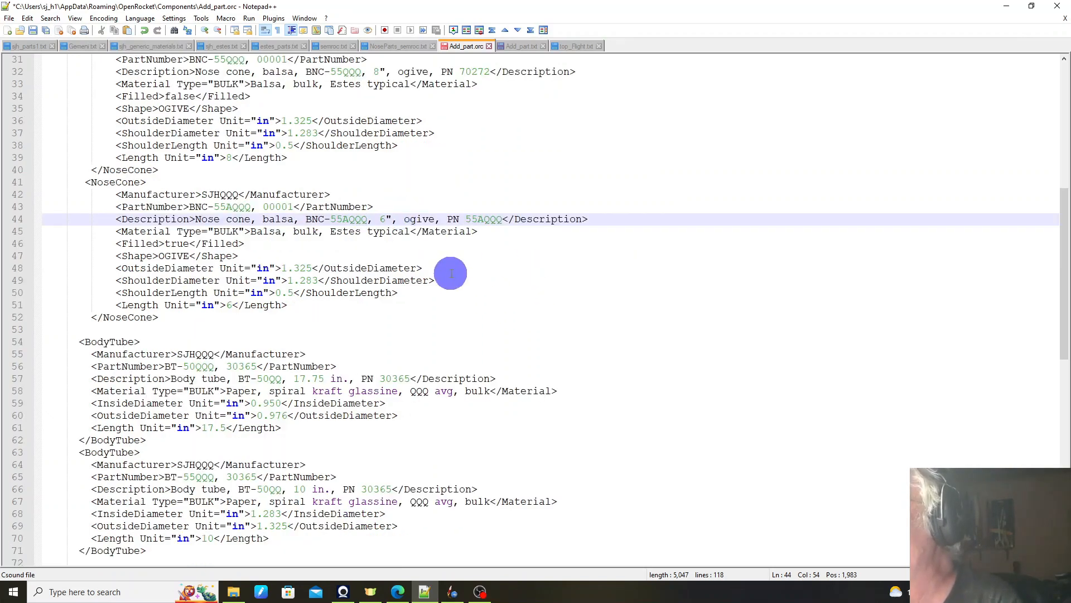
pyautogui.scroll(-2, 363, 219)
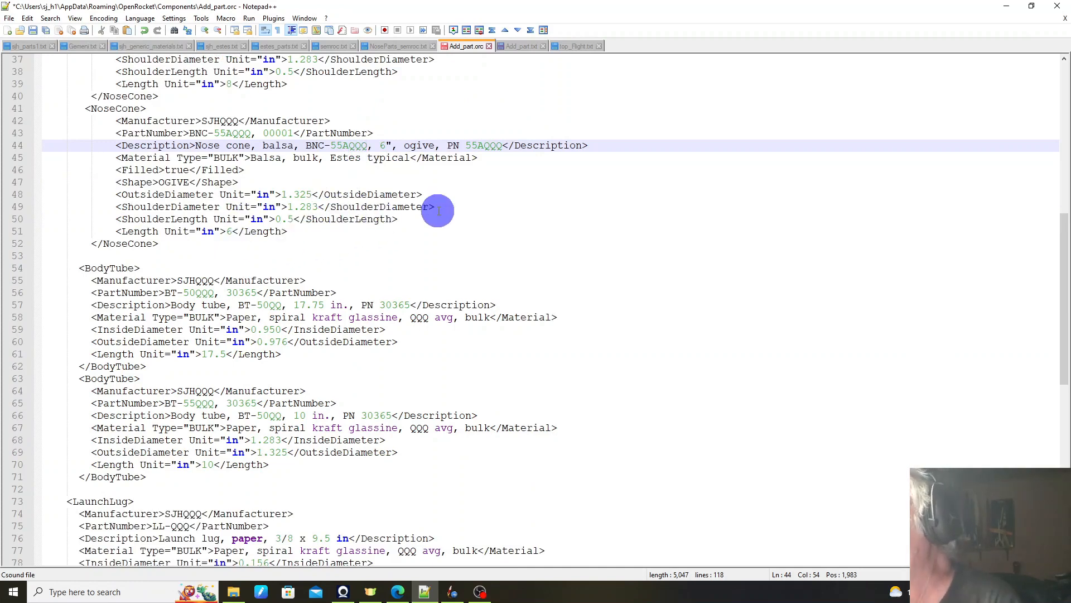
# Step: Change the BT designation in the first BodyTube's description to BT-50QQQ
pyautogui.scroll(-1, 438, 210)
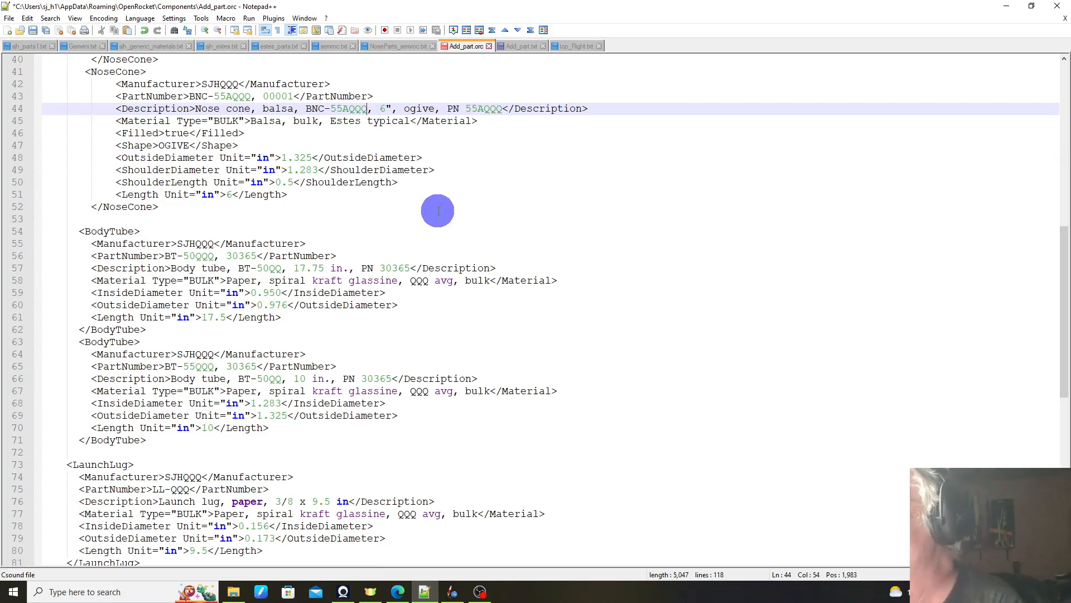
pyautogui.scroll(-3, 438, 210)
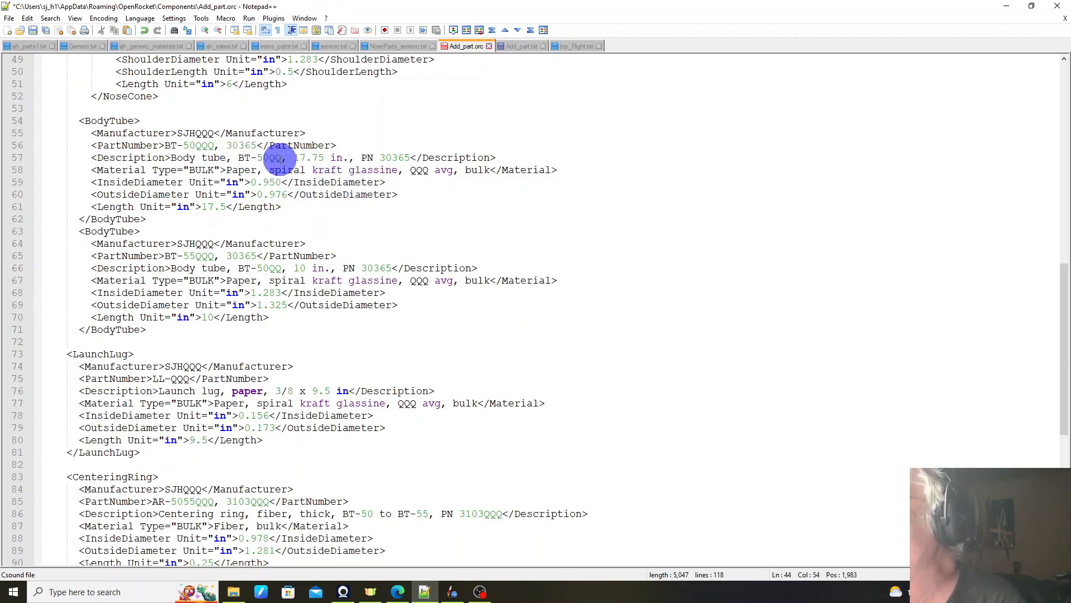
pyautogui.click(283, 157)
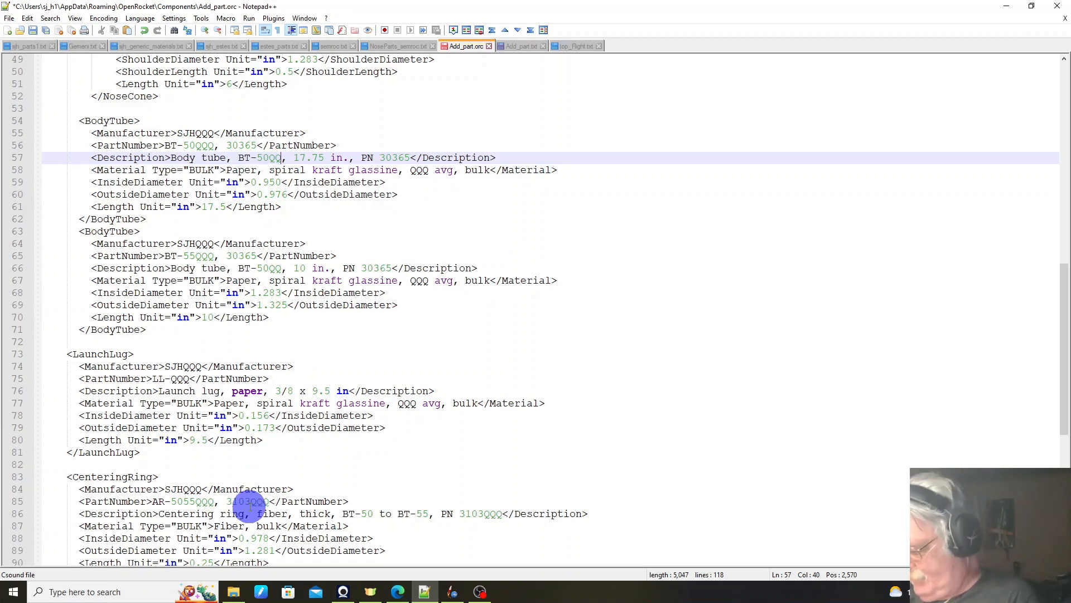
pyautogui.press('super+s')
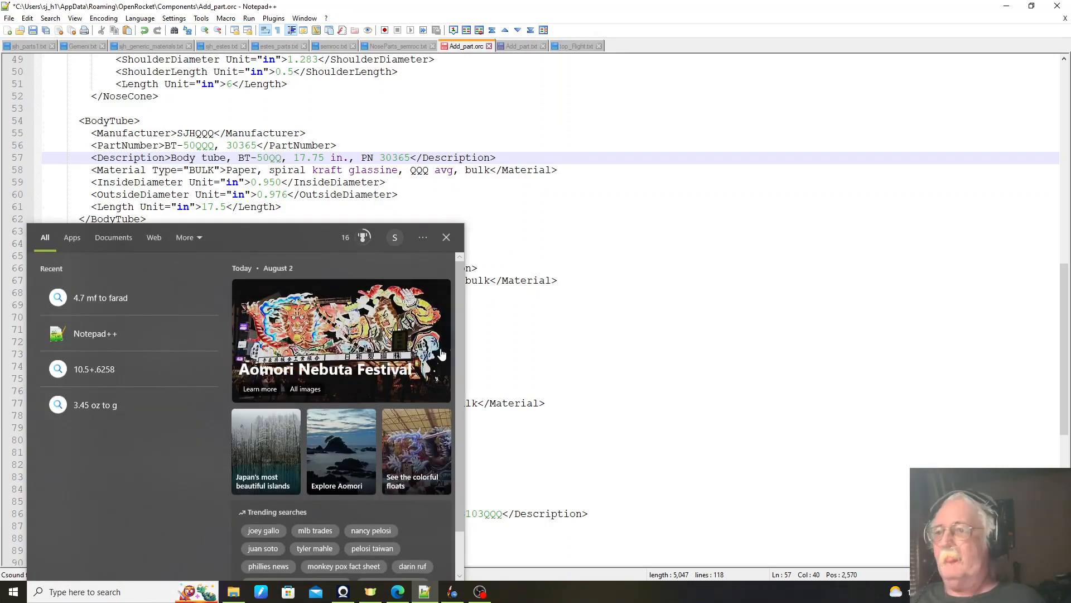
pyautogui.click(520, 325)
pyautogui.click(311, 169)
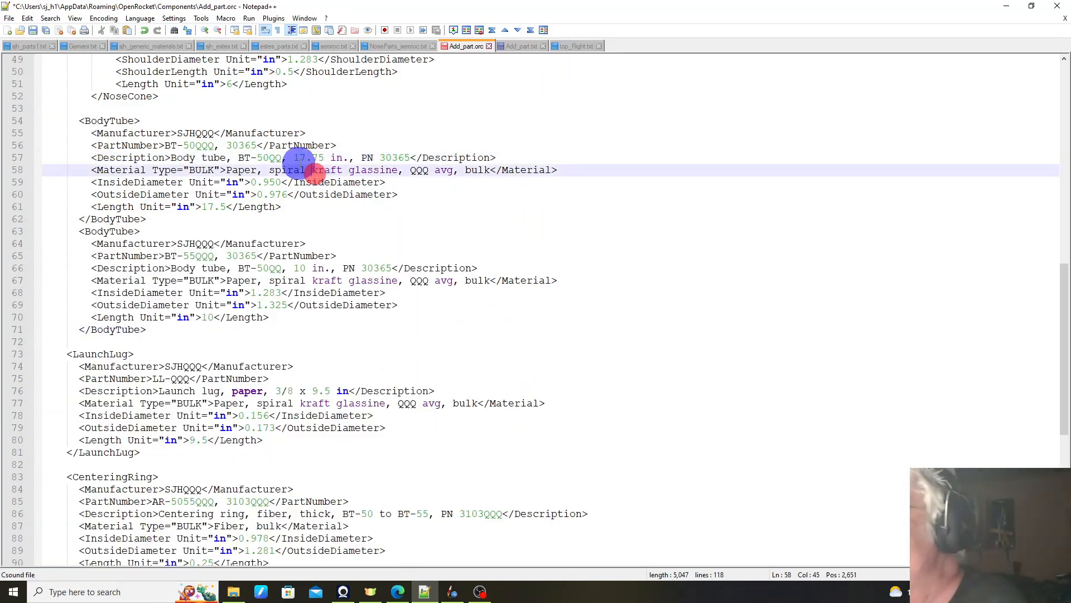
pyautogui.click(282, 157)
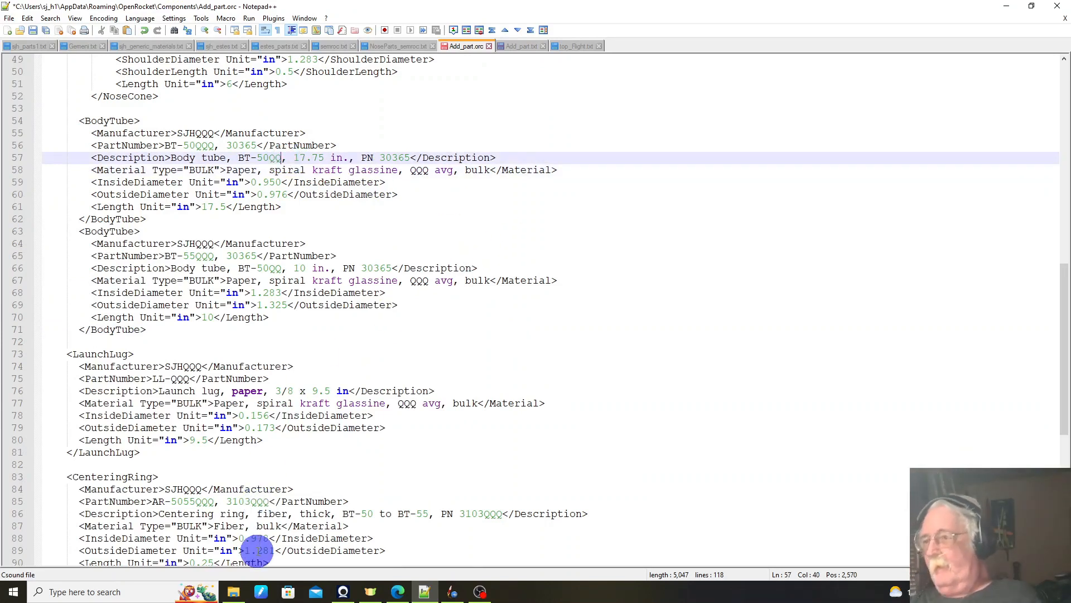
pyautogui.write('Q')
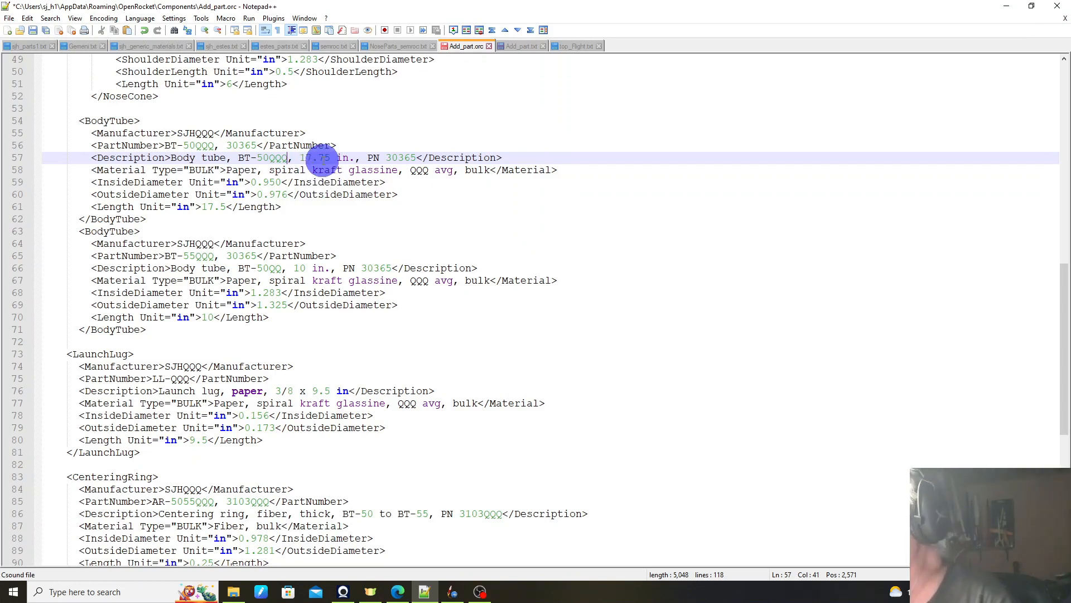
# Step: Copy 55QQQ from the second BodyTube's part number over the BT designation in its description, making it BT-55QQQ
pyautogui.scroll(-1, 318, 161)
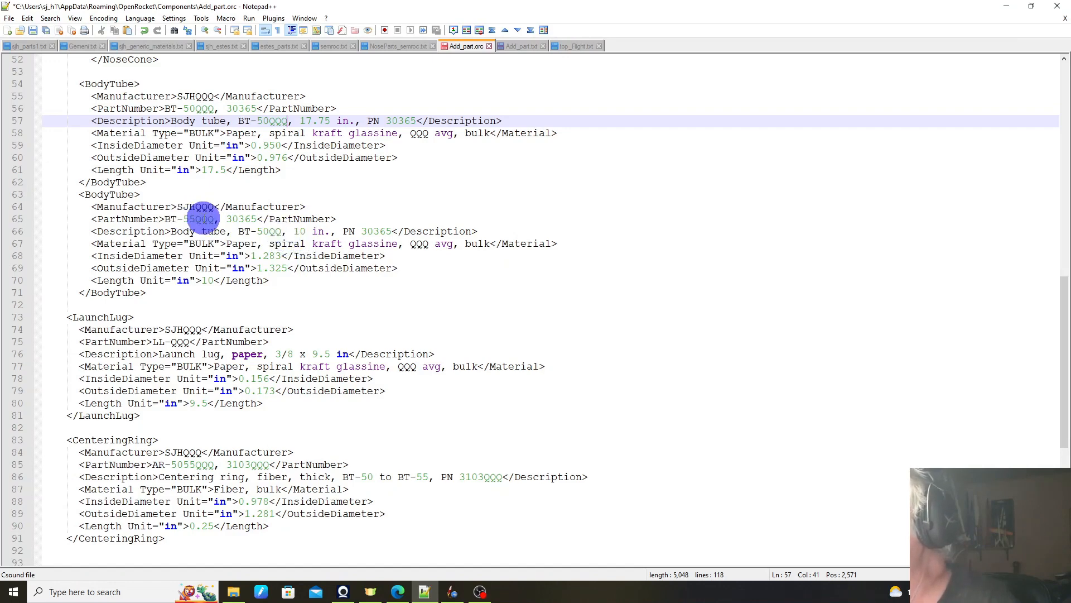
pyautogui.doubleClick(201, 217)
pyautogui.hotkey('ctrl', 'c')
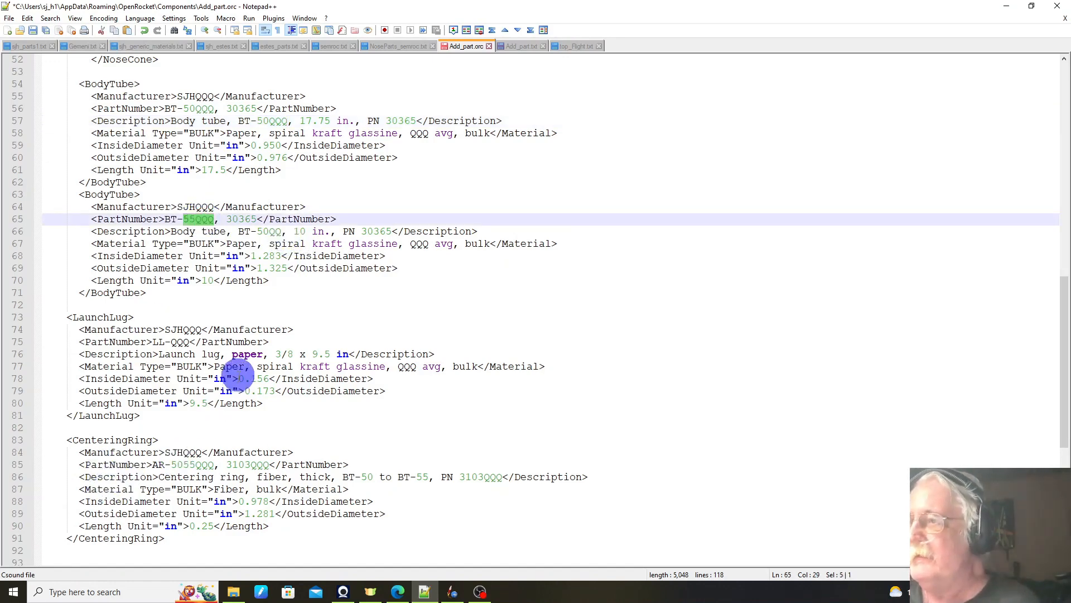
pyautogui.click(263, 232)
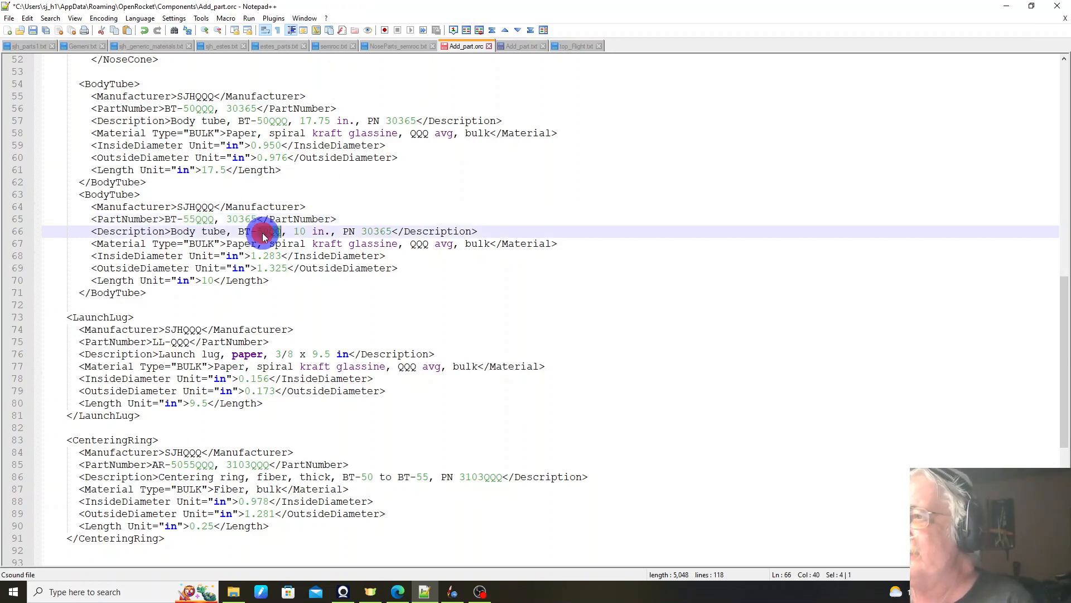
pyautogui.hotkey('ctrl', 'v')
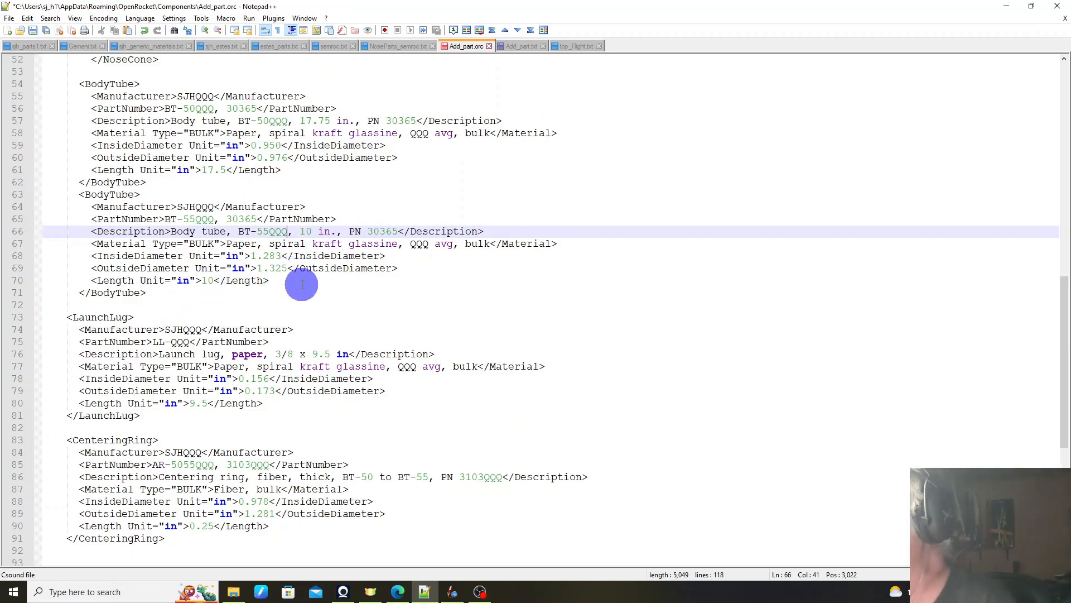
# Step: Set the InsideDiameter of the LaunchLug entry to 0.4 in
pyautogui.scroll(-3, 301, 284)
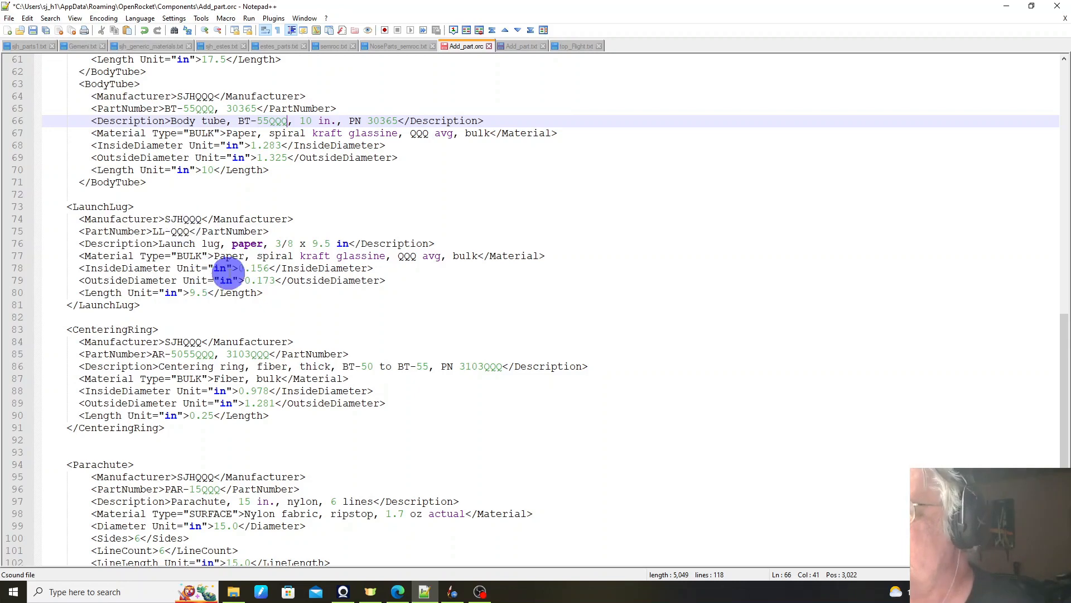
pyautogui.click(274, 268)
pyautogui.doubleClick(268, 268)
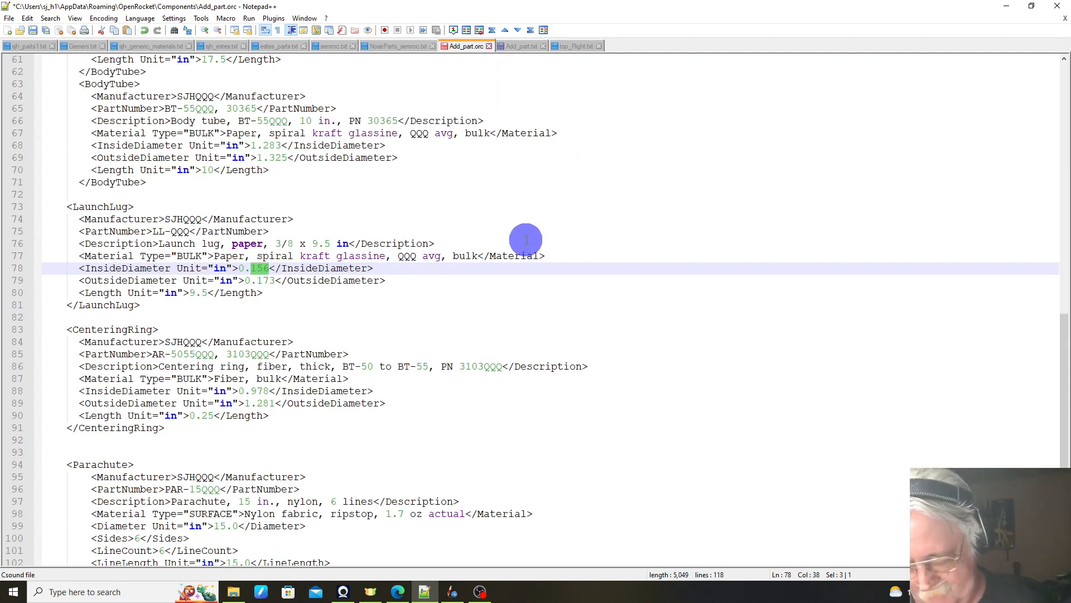
pyautogui.write('.4')
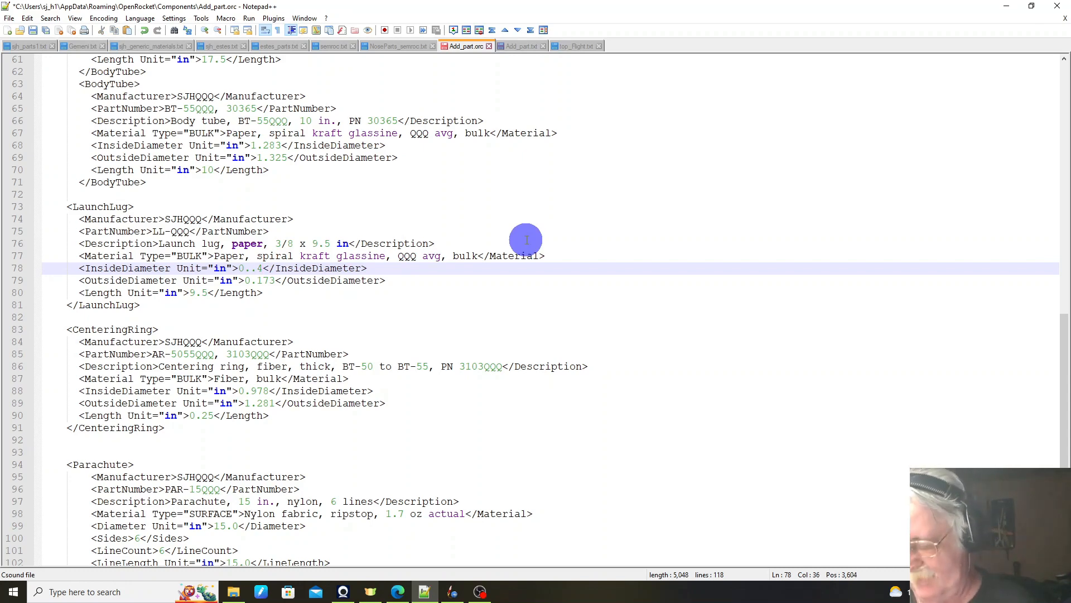
pyautogui.press('BackSpace')
# Step: Set the OutsideDiameter of the LaunchLug entry to 0.41 in
pyautogui.press('Down')
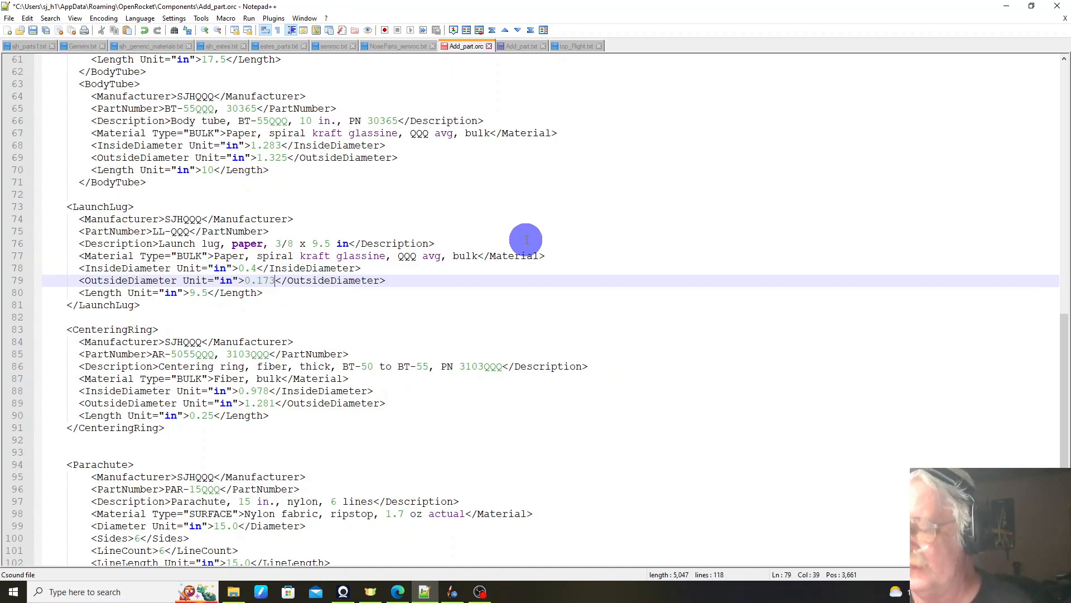
pyautogui.press('BackSpace')
pyautogui.press('BackSpace')
pyautogui.press('BackSpace')
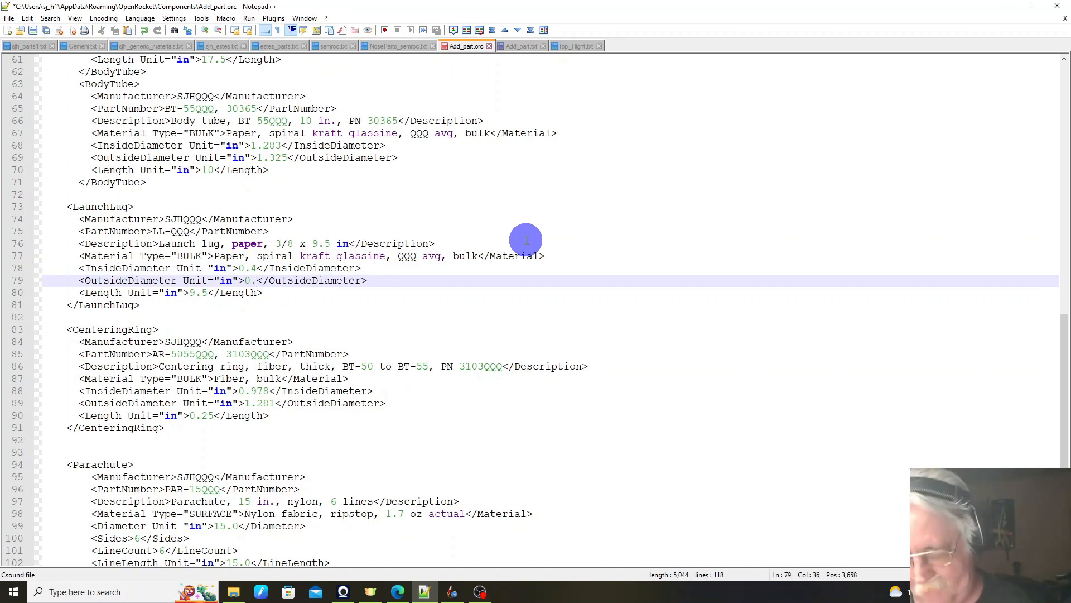
pyautogui.write('41')
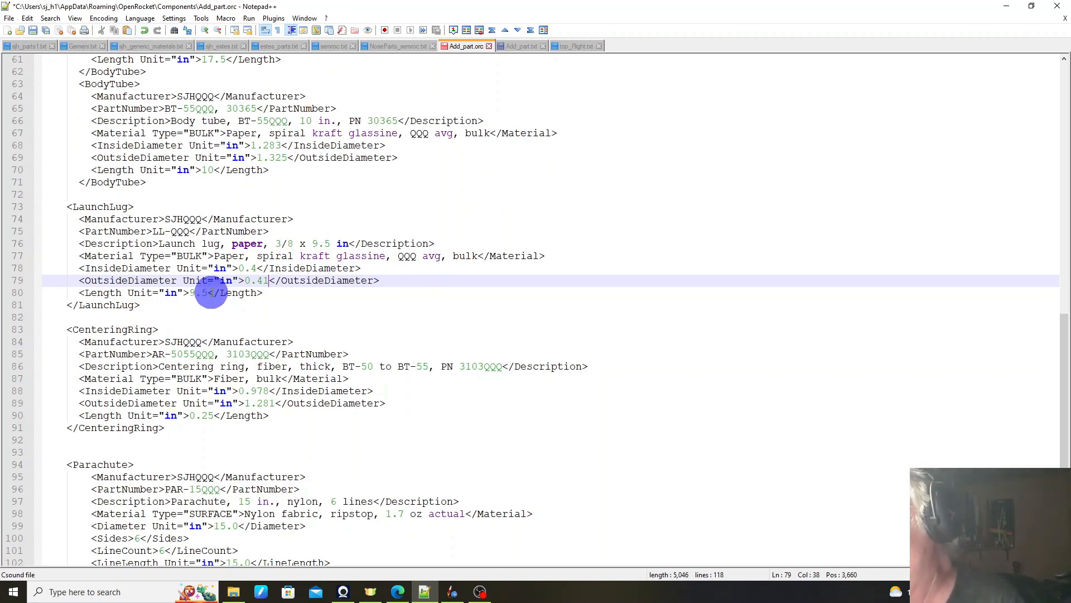
# Step: Set the Length of the LaunchLug entry to 6 in
pyautogui.click(211, 292)
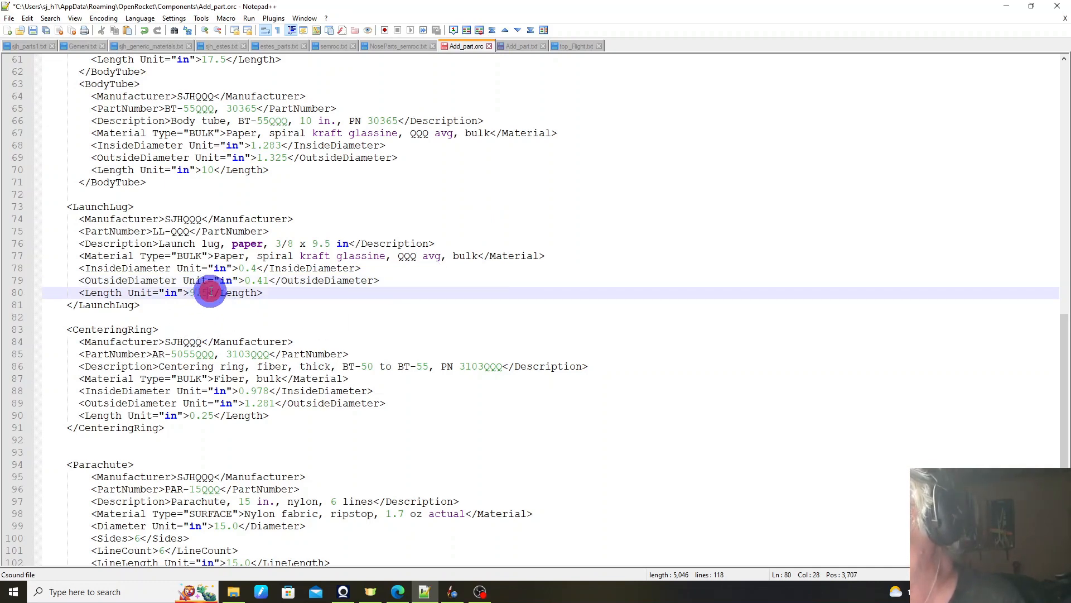
pyautogui.doubleClick(212, 293)
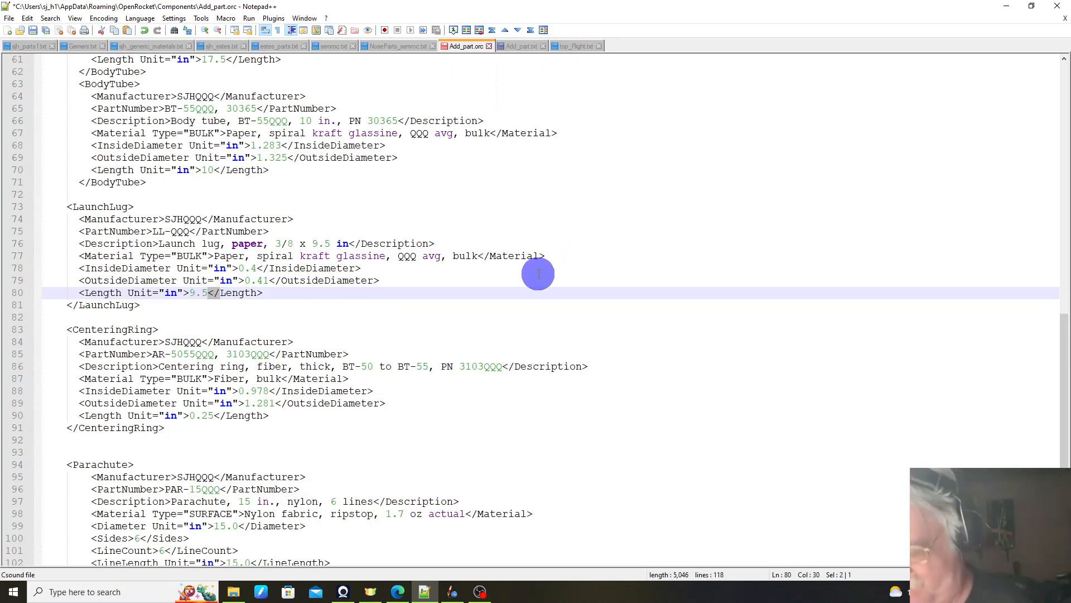
pyautogui.press('Left')
pyautogui.press('Left')
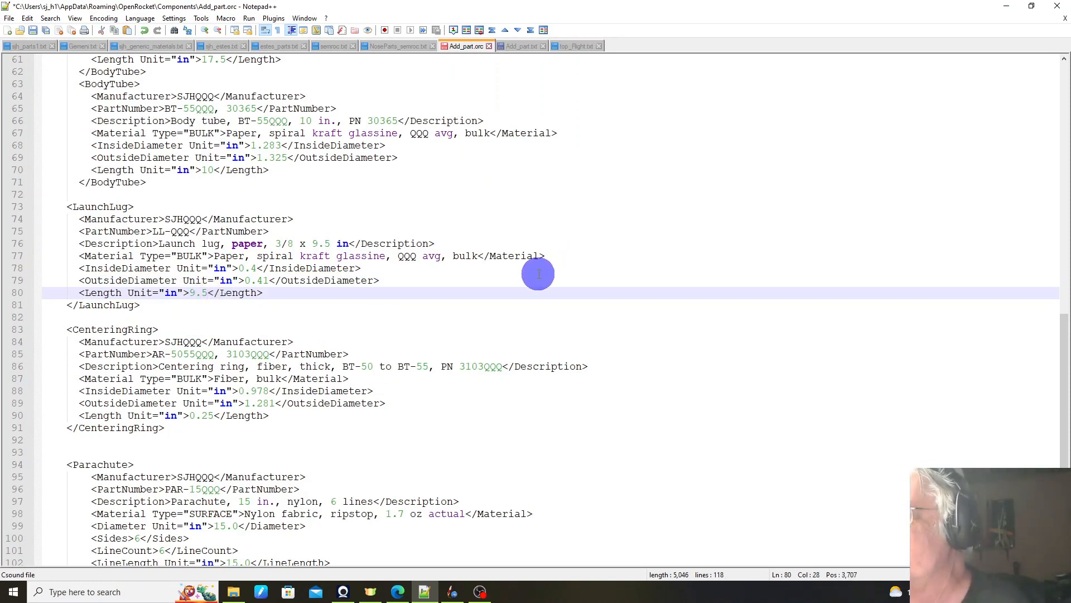
pyautogui.press('BackSpace')
pyautogui.press('BackSpace')
pyautogui.press('BackSpace')
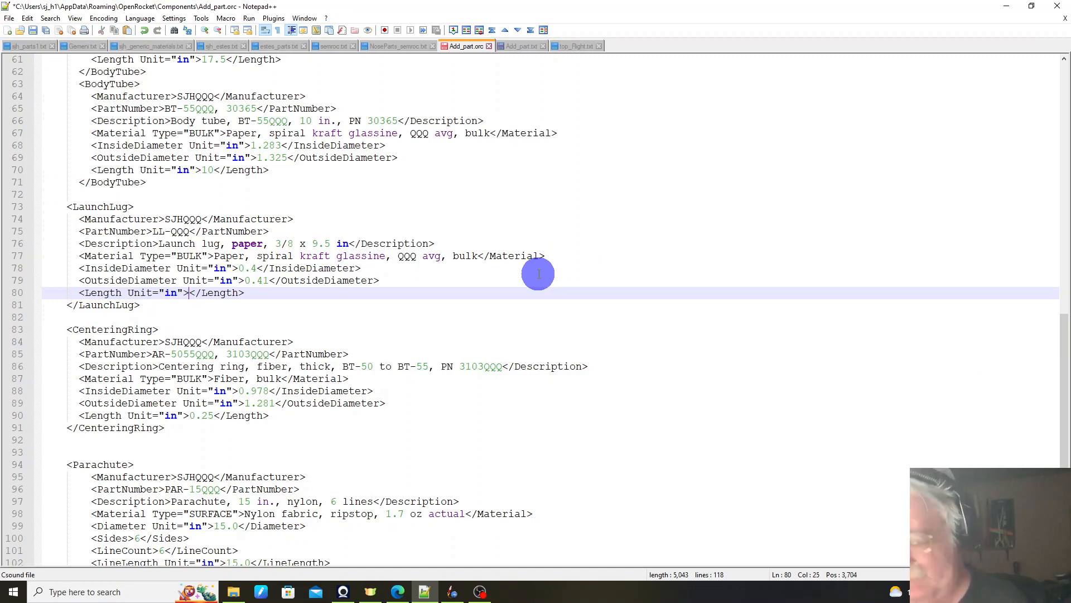
pyautogui.write('6')
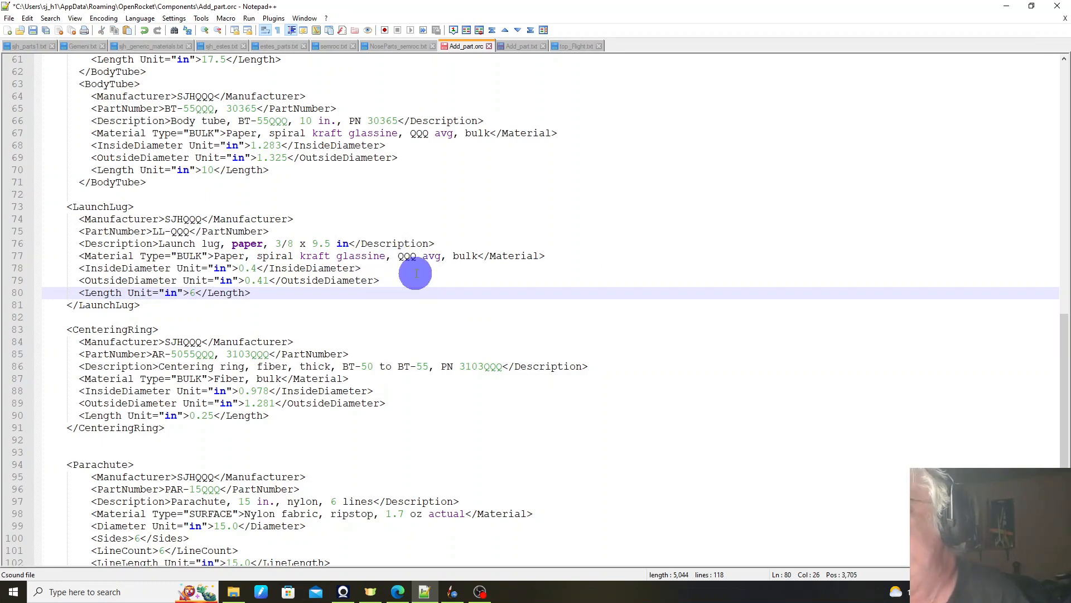
# Step: Review the remaining CenteringRing, Parachute and EngineBlock entries and save Add_part.orc
pyautogui.scroll(-2, 275, 254)
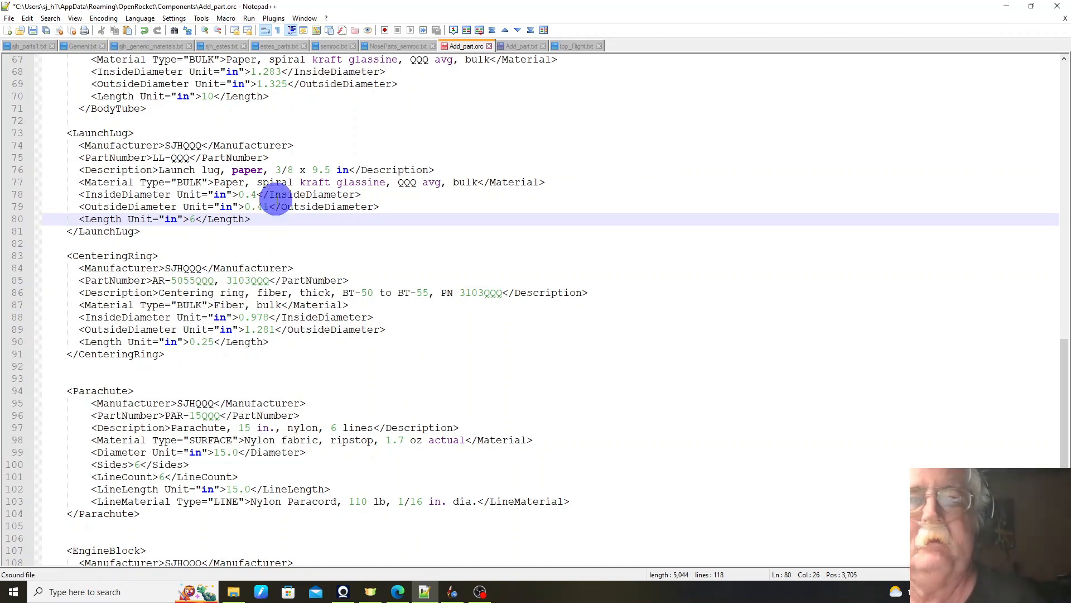
pyautogui.press('alt')
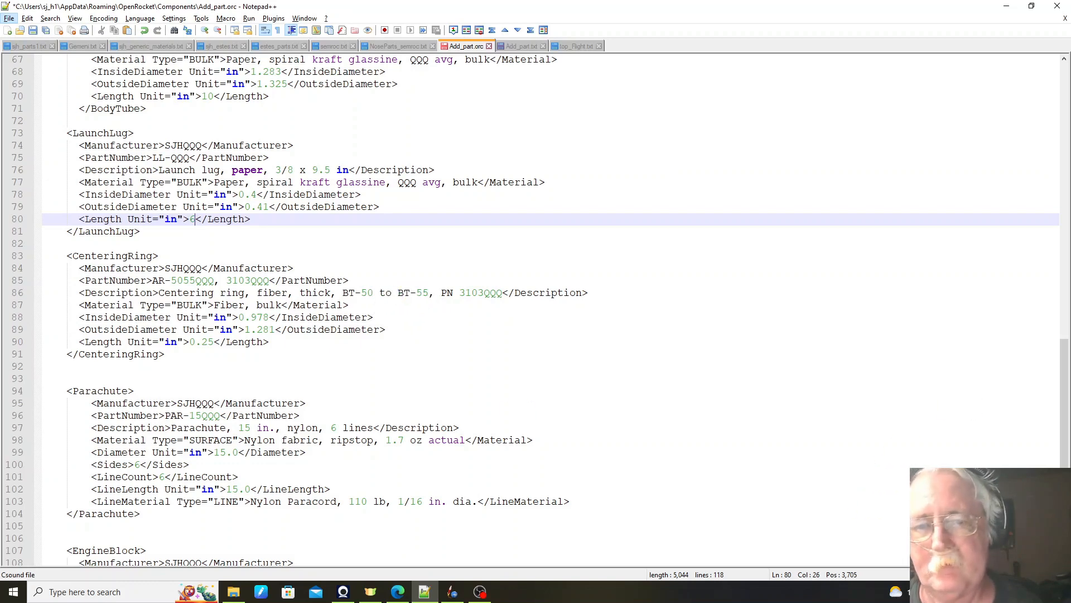
pyautogui.scroll(-4, 541, 310)
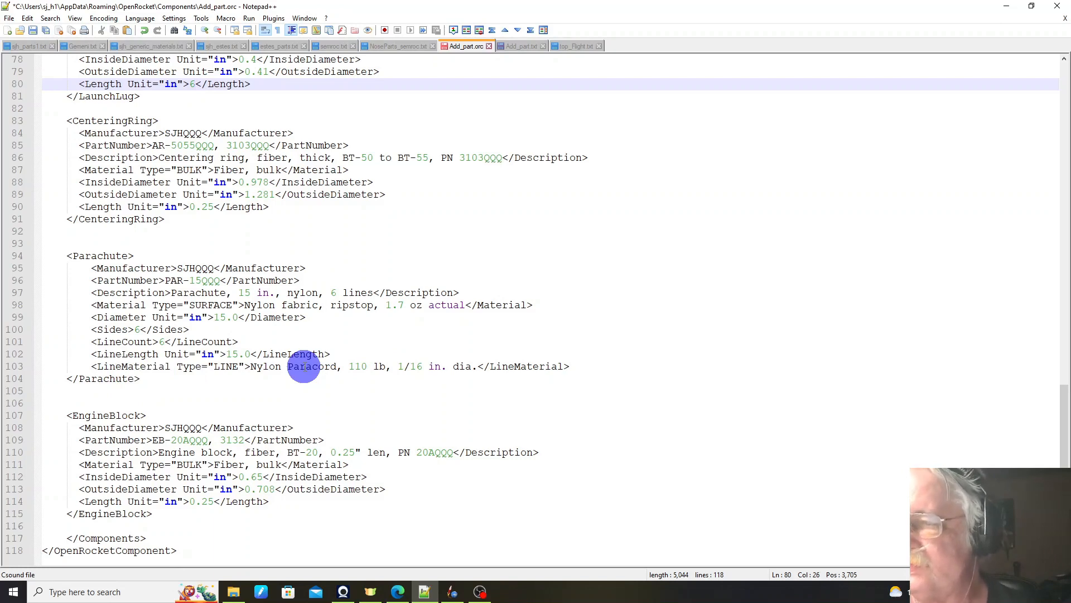
pyautogui.hotkey('ctrl', 's')
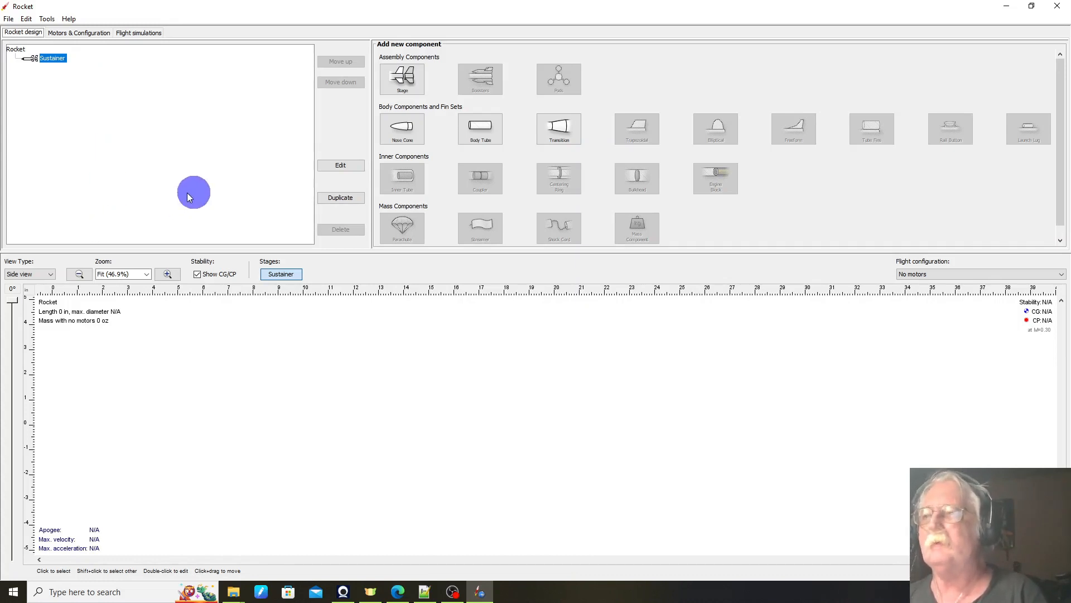
# Step: In OpenRocket, add a body tube to the Sustainer and filter the component preset database by QQQ
pyautogui.click(478, 133)
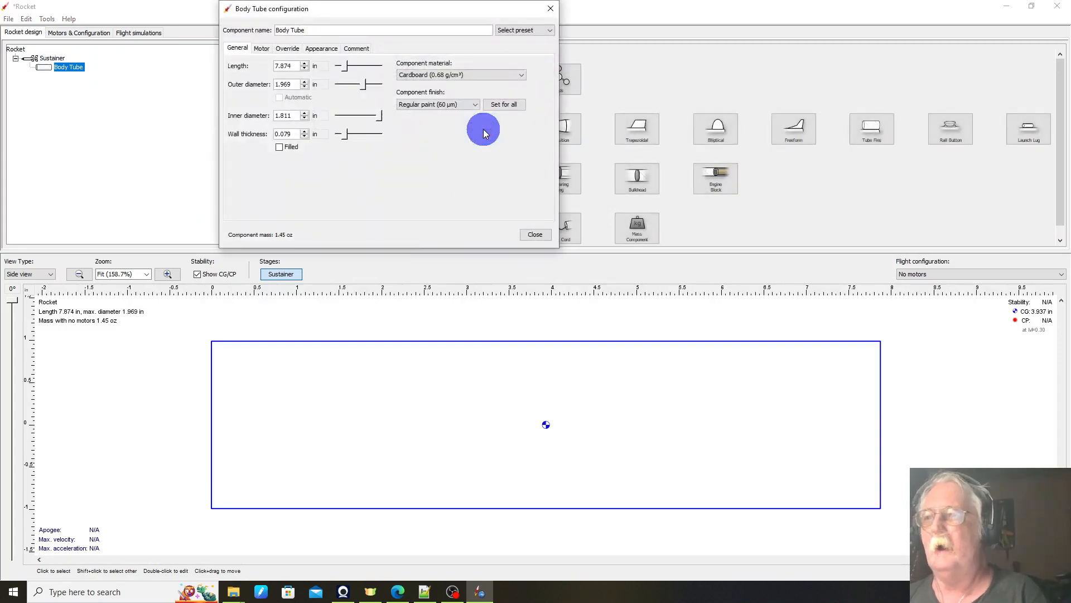
pyautogui.click(550, 35)
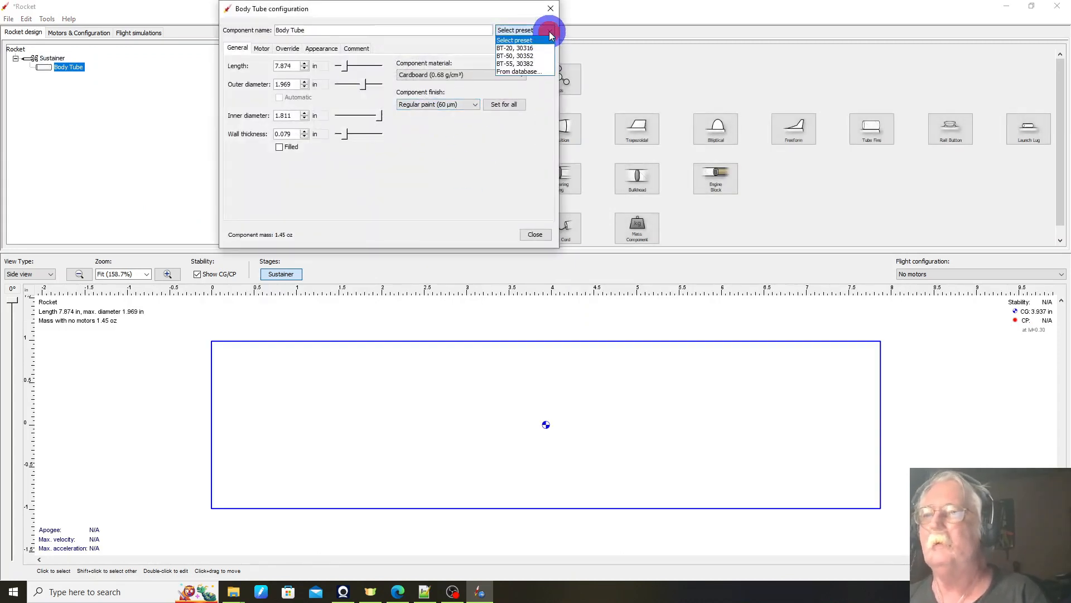
pyautogui.click(527, 72)
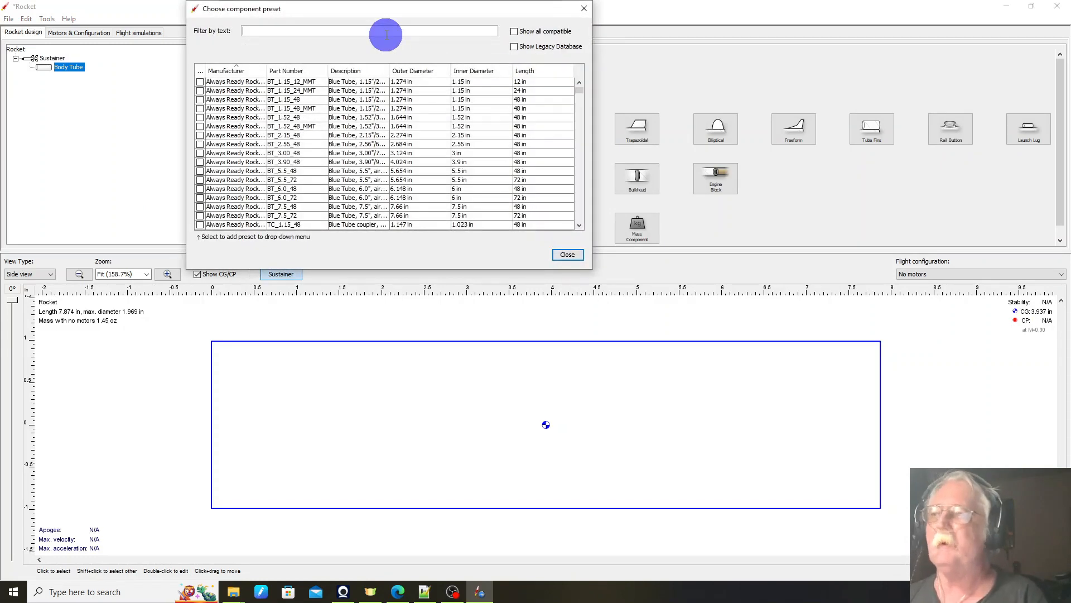
pyautogui.click(374, 32)
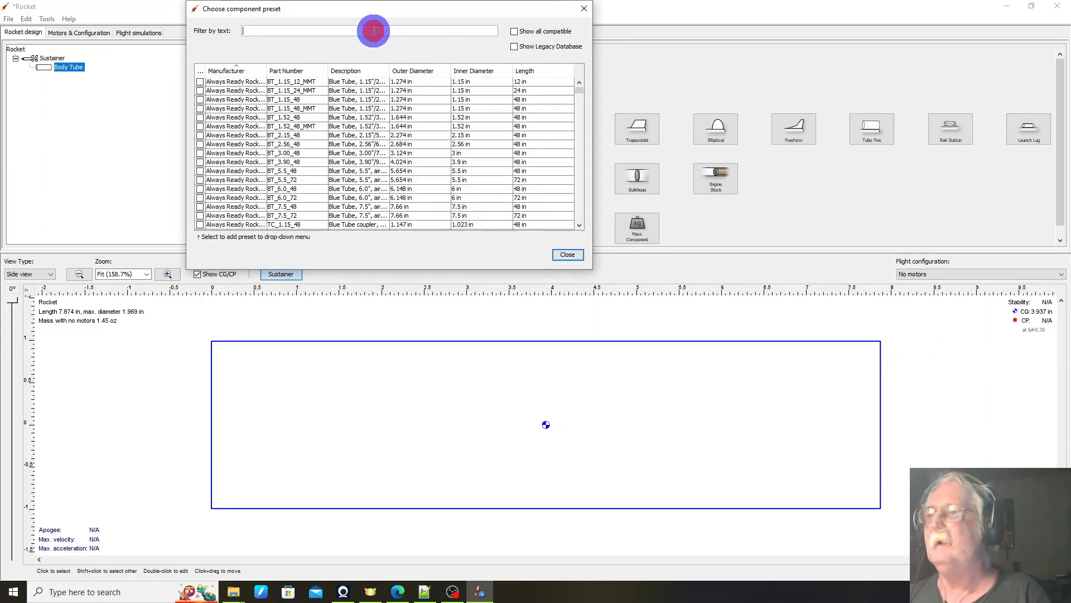
pyautogui.write('QQQ')
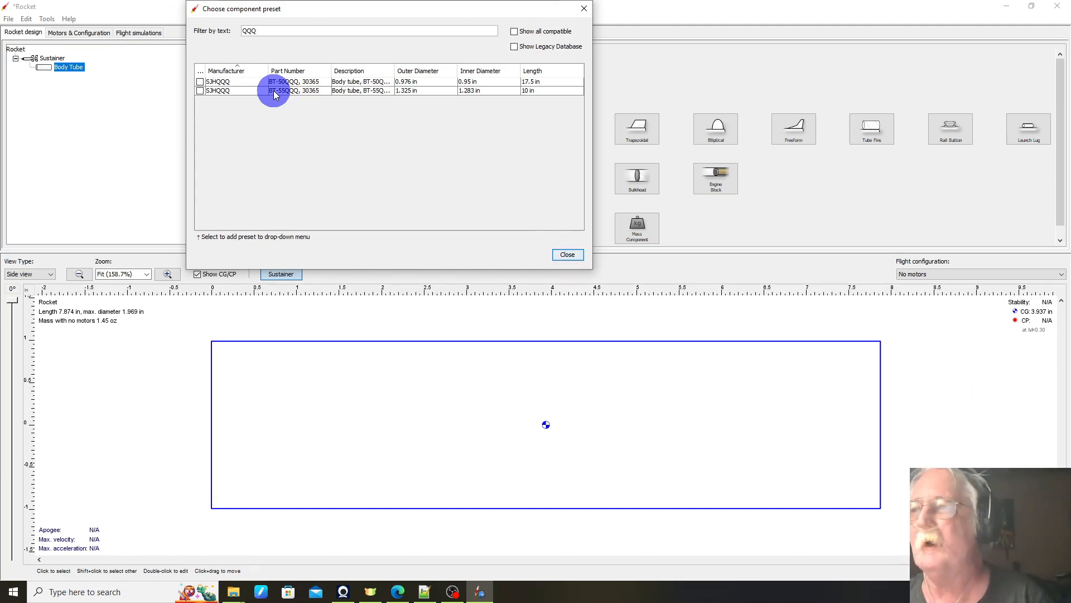
# Step: Apply the SJHQQQ preset BT-55QQQ, 30365 to the body tube and close its configuration
pyautogui.click(274, 91)
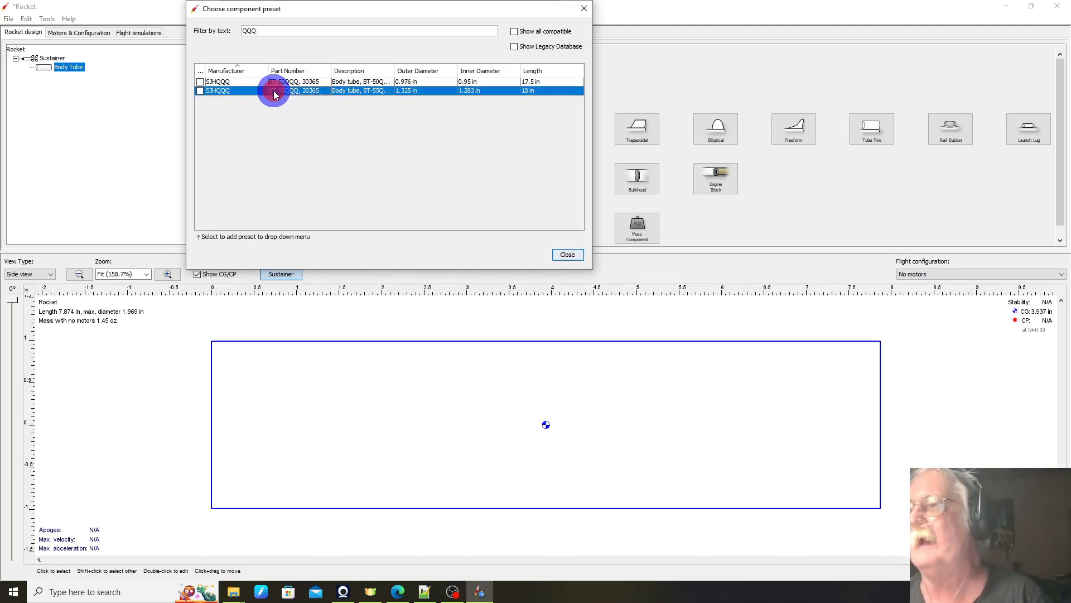
pyautogui.click(571, 259)
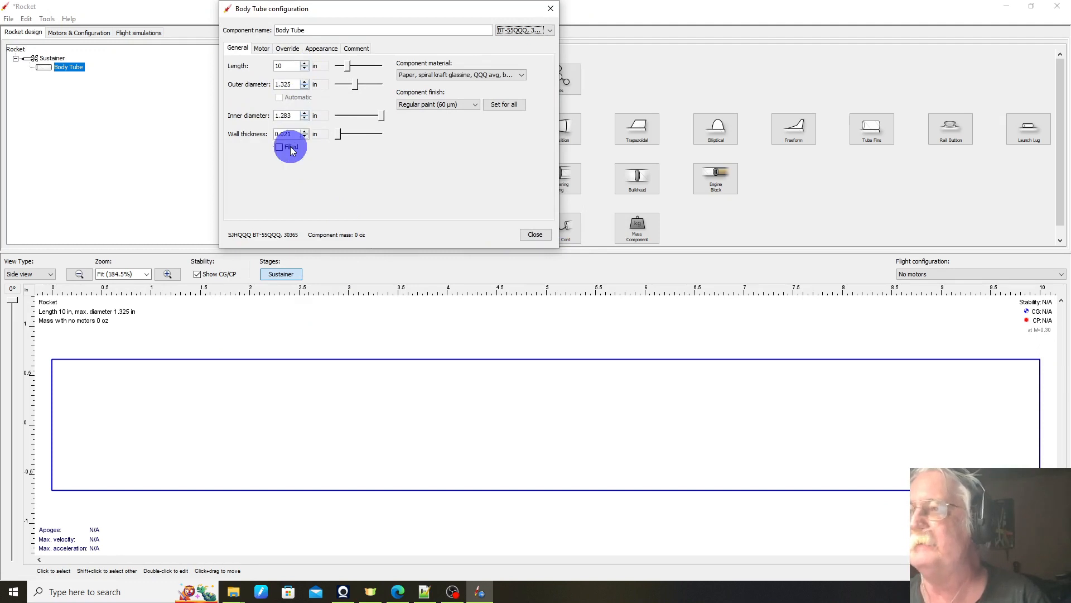
pyautogui.click(535, 235)
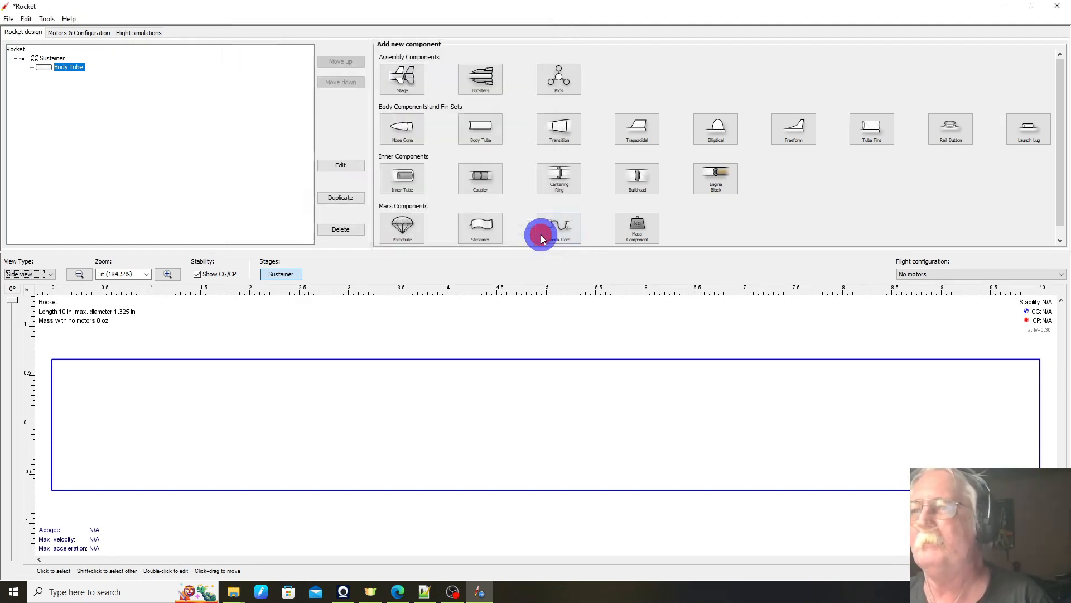
# Step: Add a nose cone to the Sustainer and filter its component preset database by qq
pyautogui.click(405, 134)
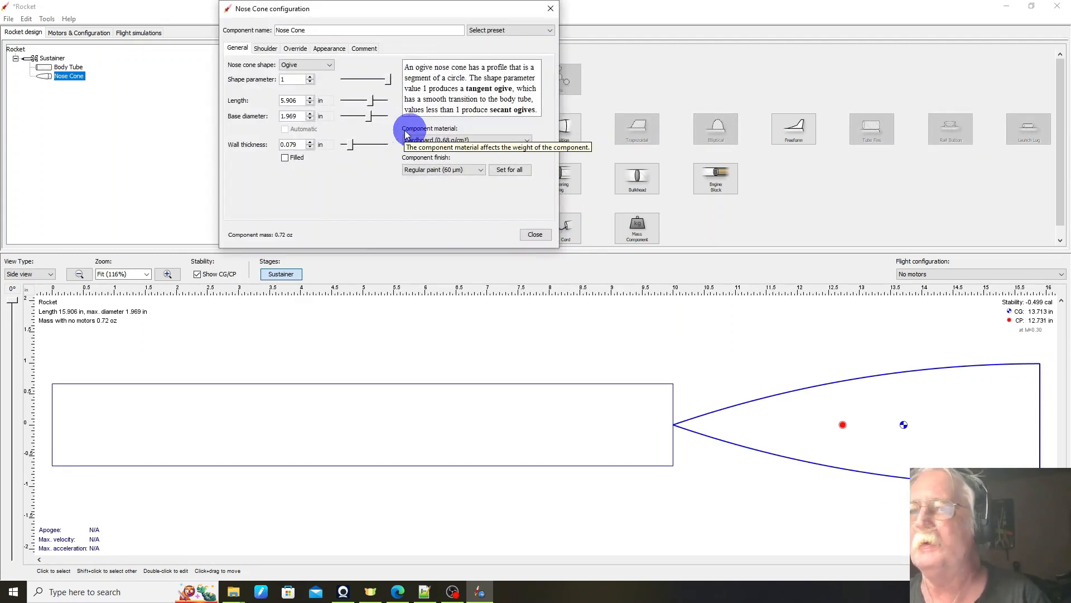
pyautogui.click(538, 30)
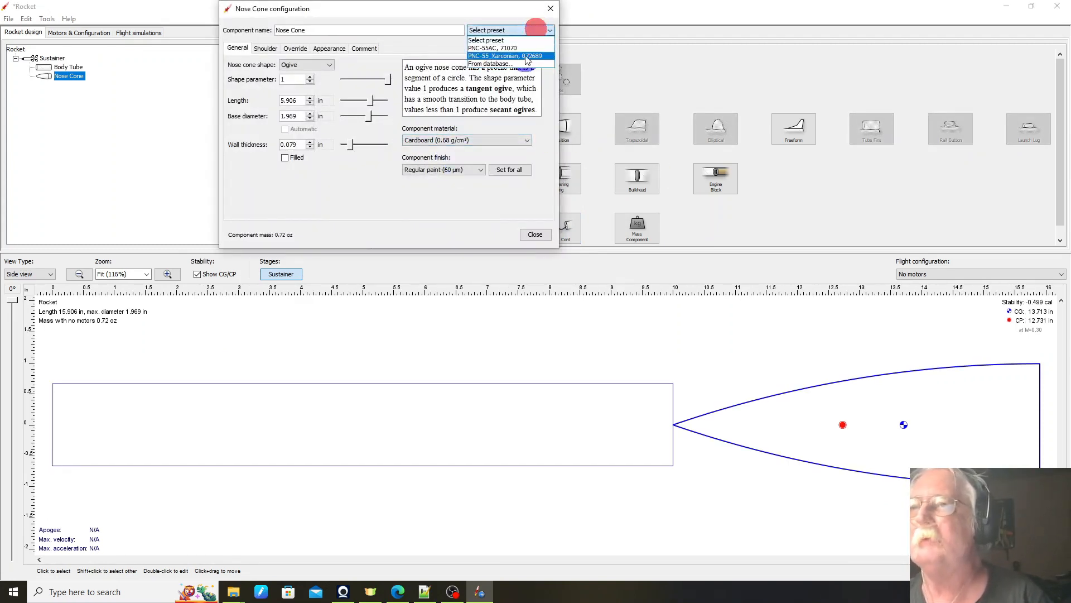
pyautogui.click(514, 65)
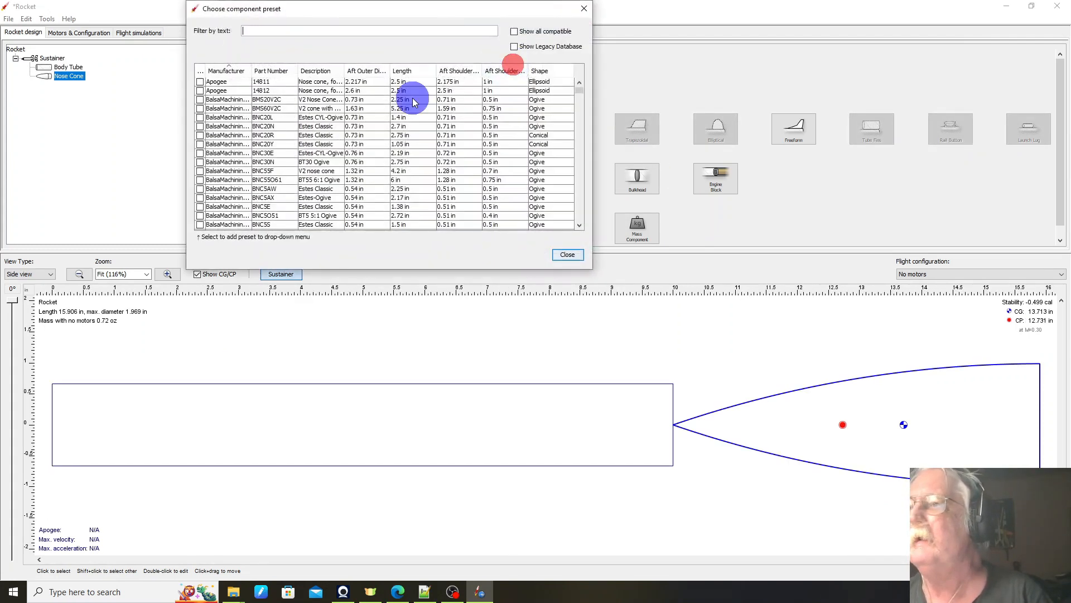
pyautogui.click(349, 32)
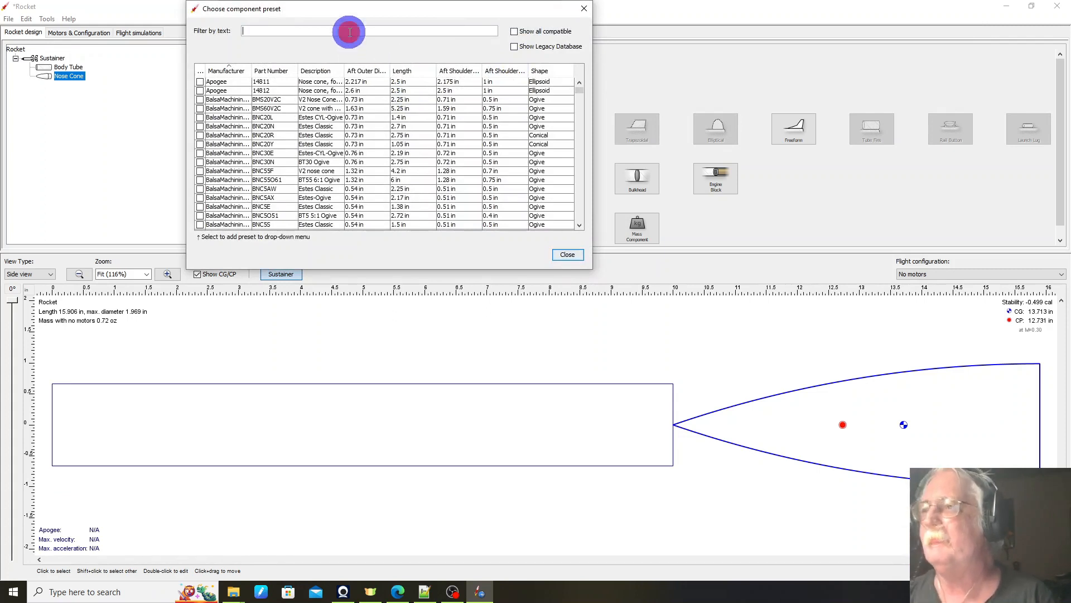
pyautogui.write('qq')
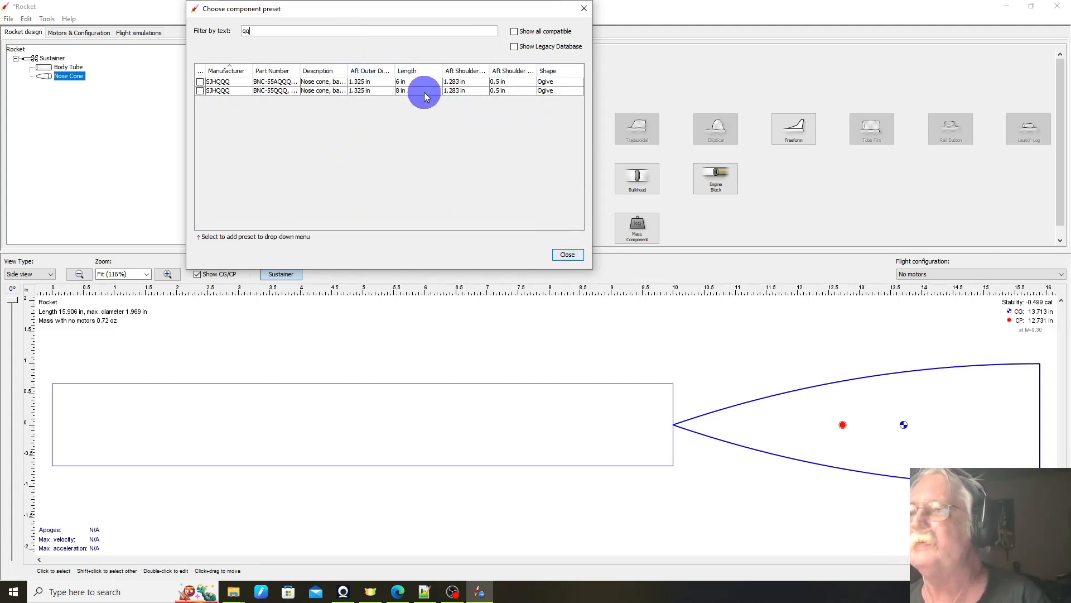
# Step: Apply the SJHQQQ preset BNC-55AQQQ, 00001 to the nose cone and move the nose cone ahead of the body tube
pyautogui.click(296, 84)
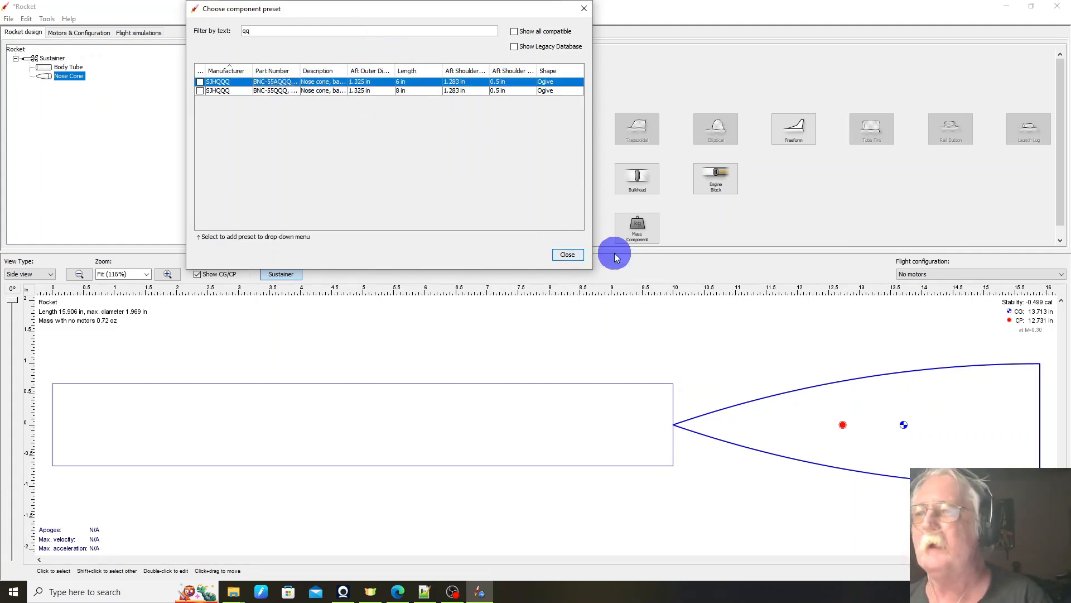
pyautogui.click(586, 257)
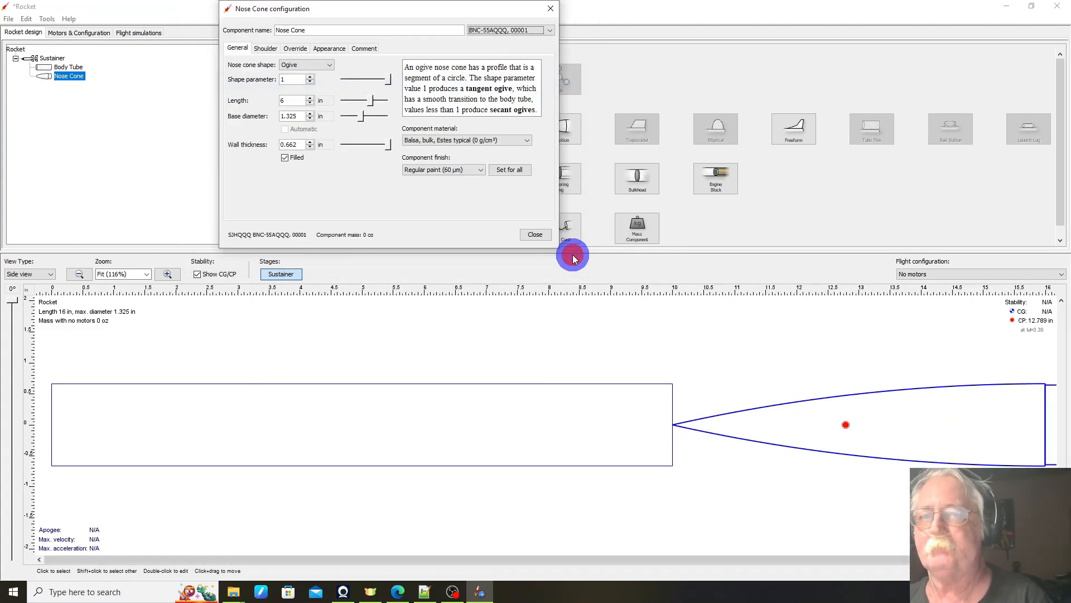
pyautogui.click(530, 234)
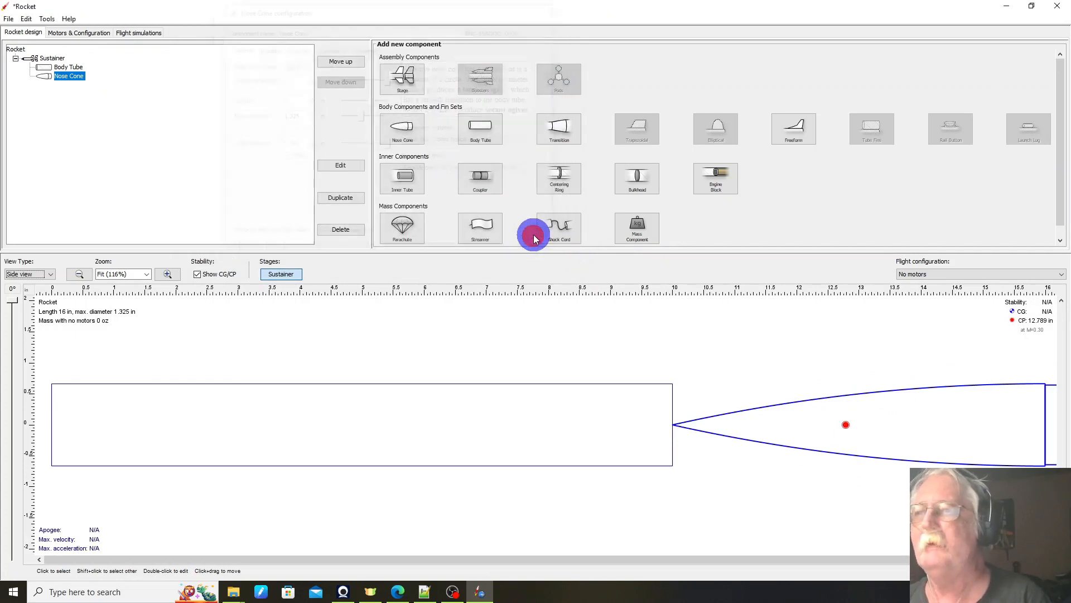
pyautogui.click(352, 62)
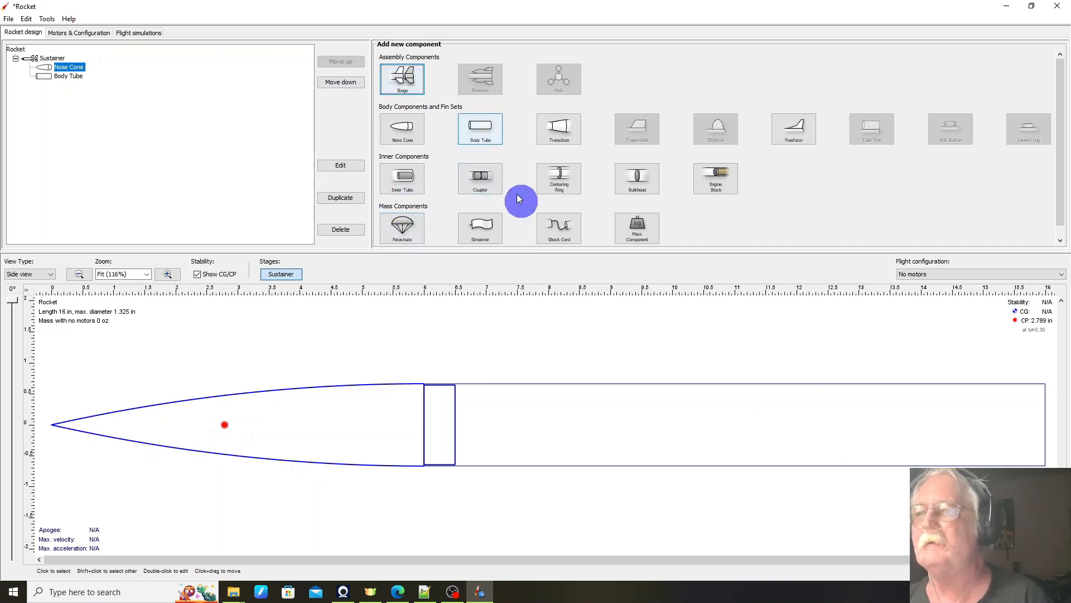
# Step: Add a transition behind the body tube, filter its preset database by qq and apply the SJHQQQ preset BTC-55ZQQQ
pyautogui.click(641, 391)
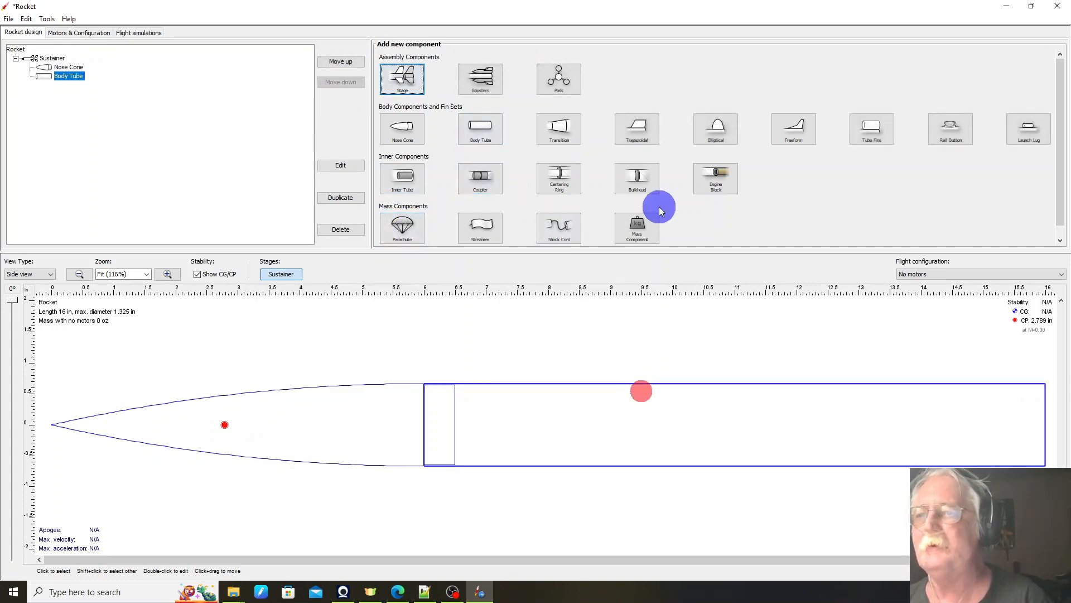
pyautogui.click(569, 130)
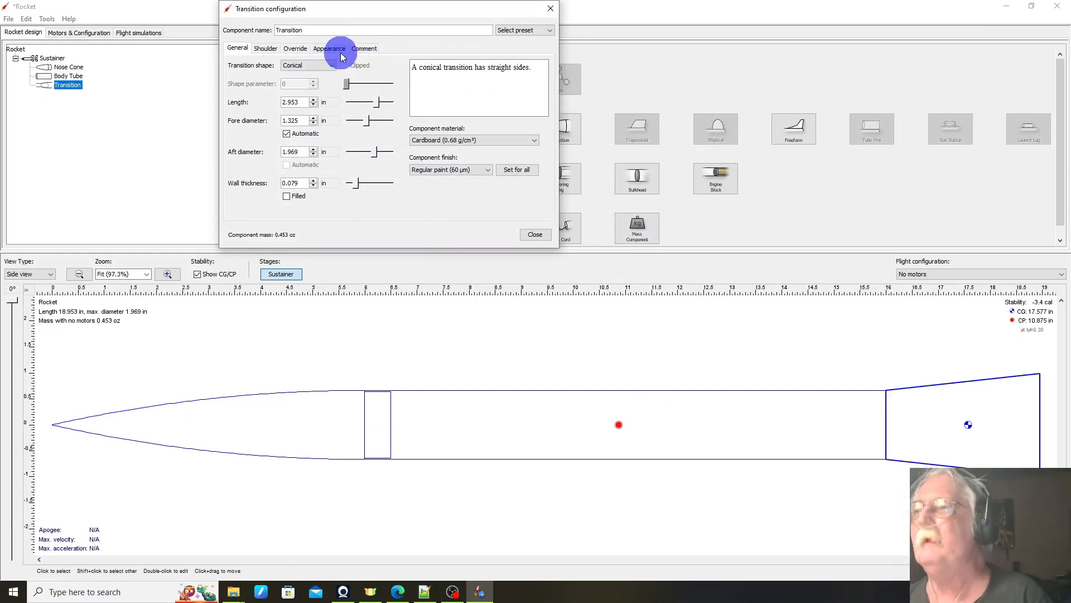
pyautogui.click(540, 32)
pyautogui.click(531, 48)
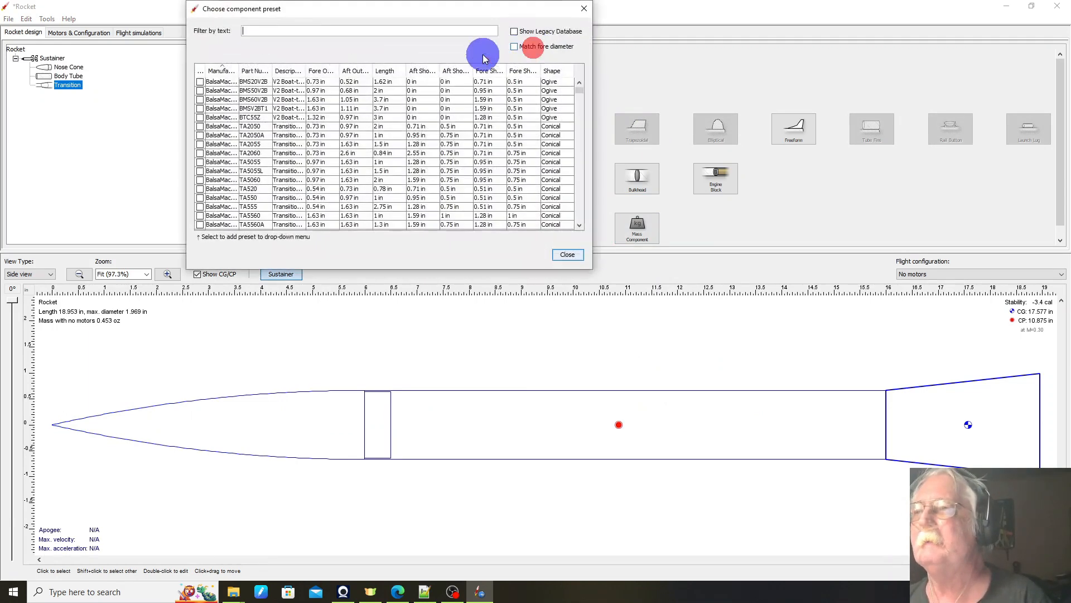
pyautogui.click(268, 30)
pyautogui.write('qq')
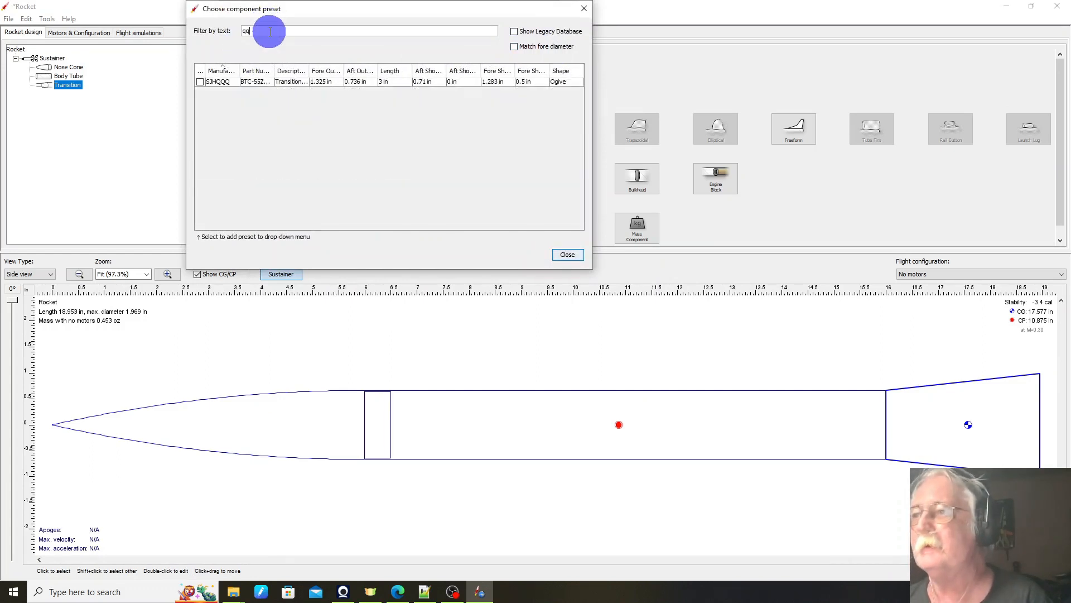
pyautogui.click(263, 82)
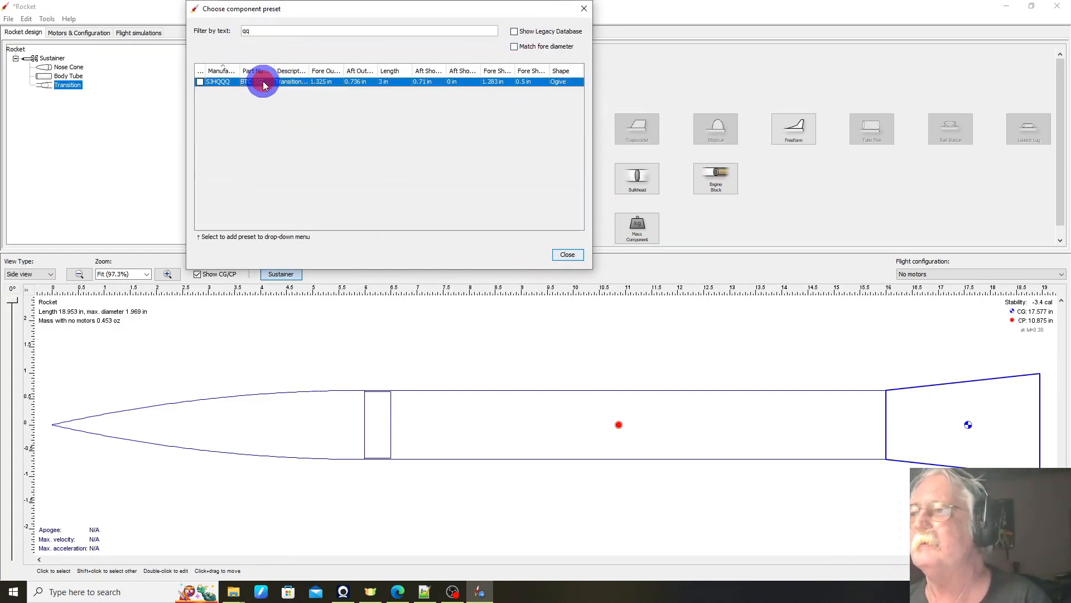
pyautogui.click(574, 256)
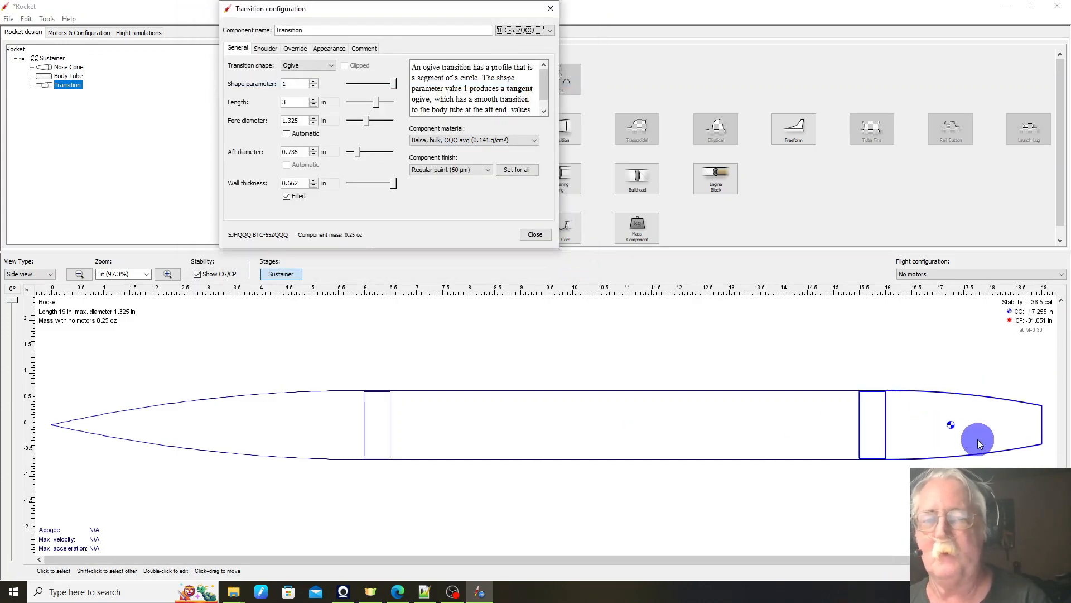
pyautogui.click(535, 234)
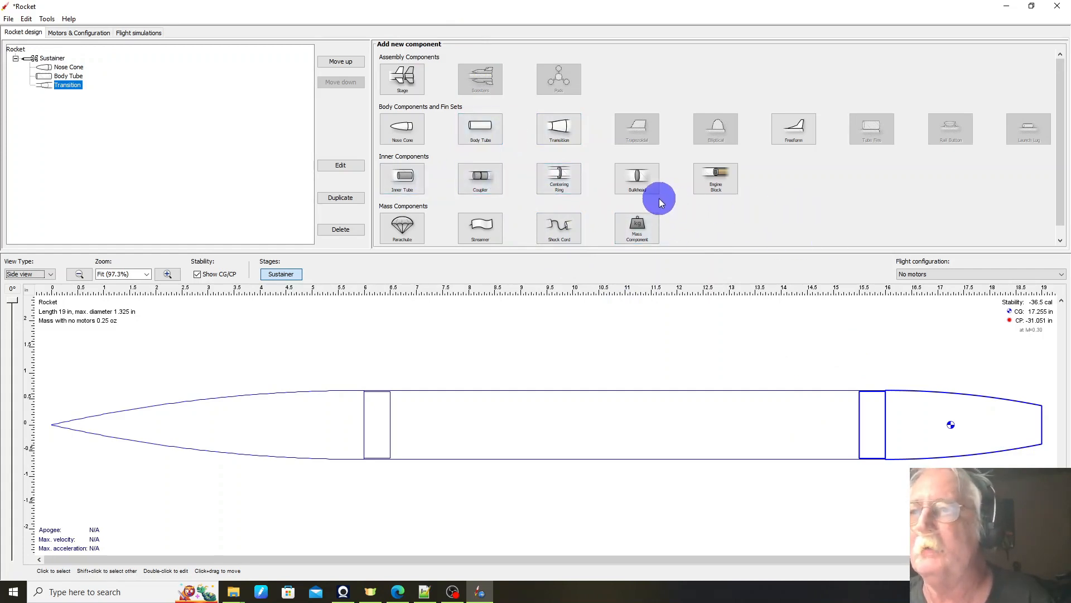
# Step: Add an inner tube to the transition and apply the Estes preset BT-20, 30316
pyautogui.click(410, 180)
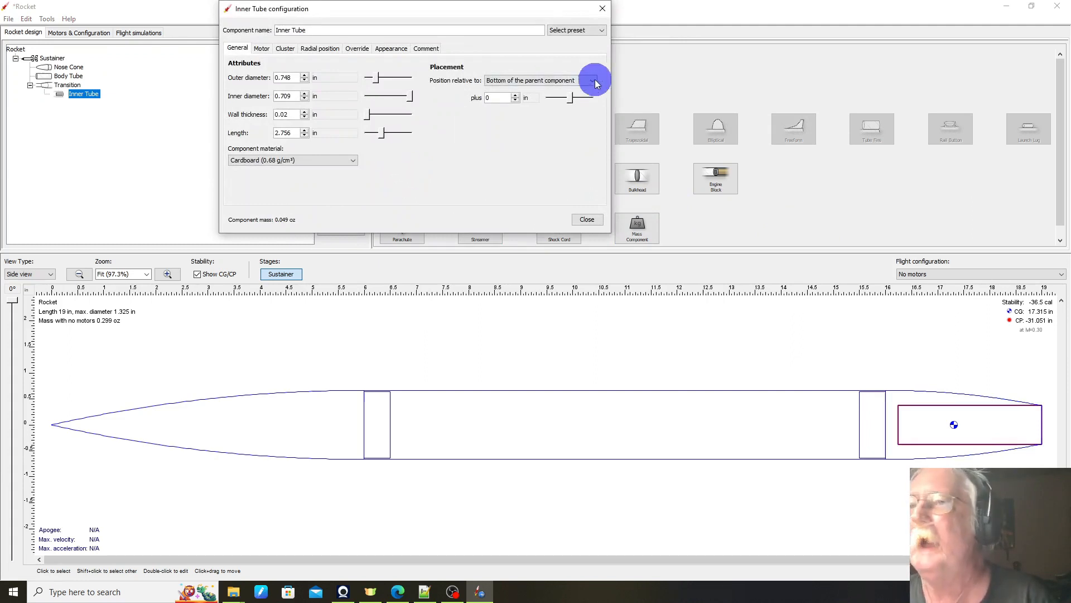
pyautogui.click(605, 33)
pyautogui.click(569, 49)
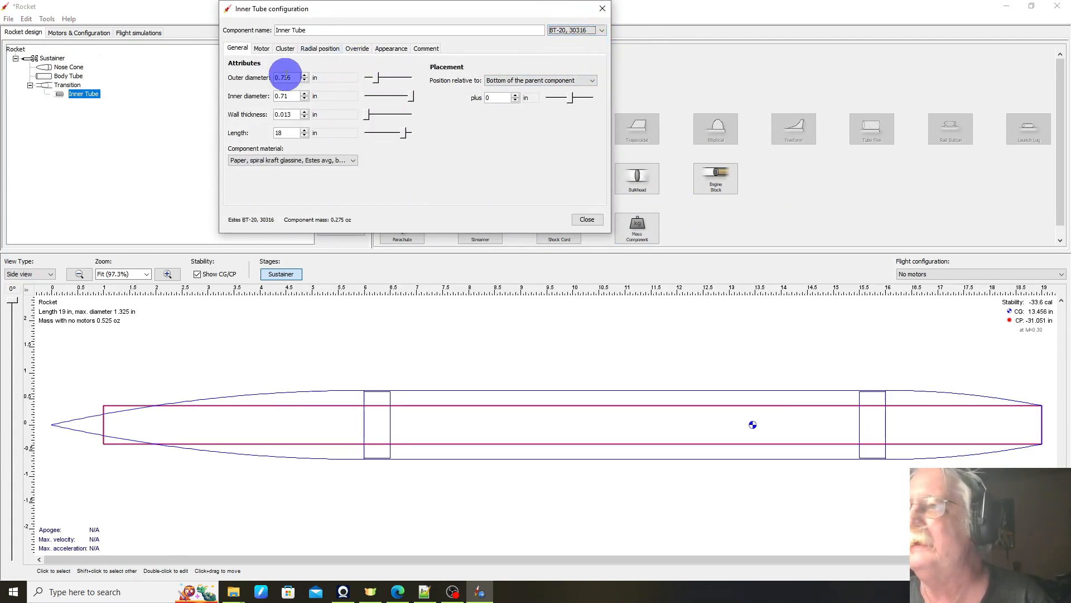
# Step: Set the inner tube's length to 8 in and close its configuration
pyautogui.click(279, 133)
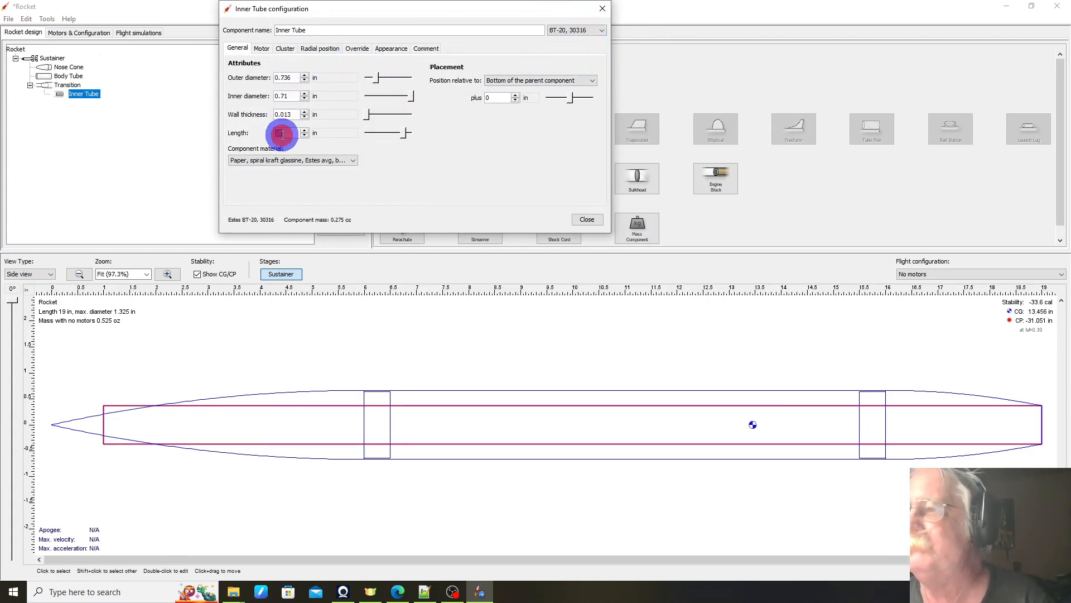
pyautogui.press('Return')
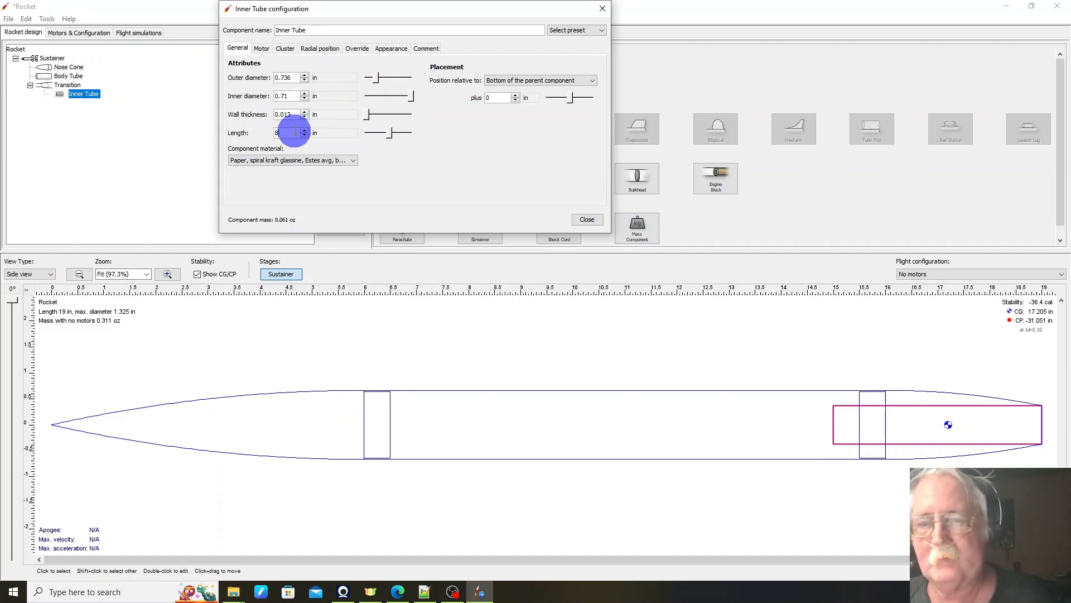
pyautogui.press('Return')
pyautogui.press('Tab')
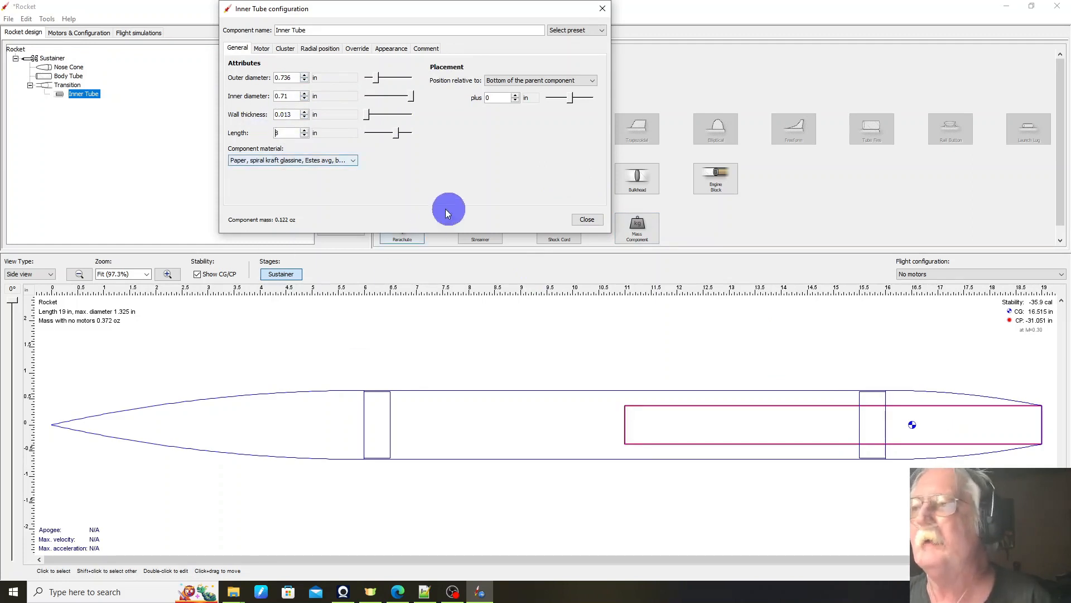
pyautogui.click(591, 219)
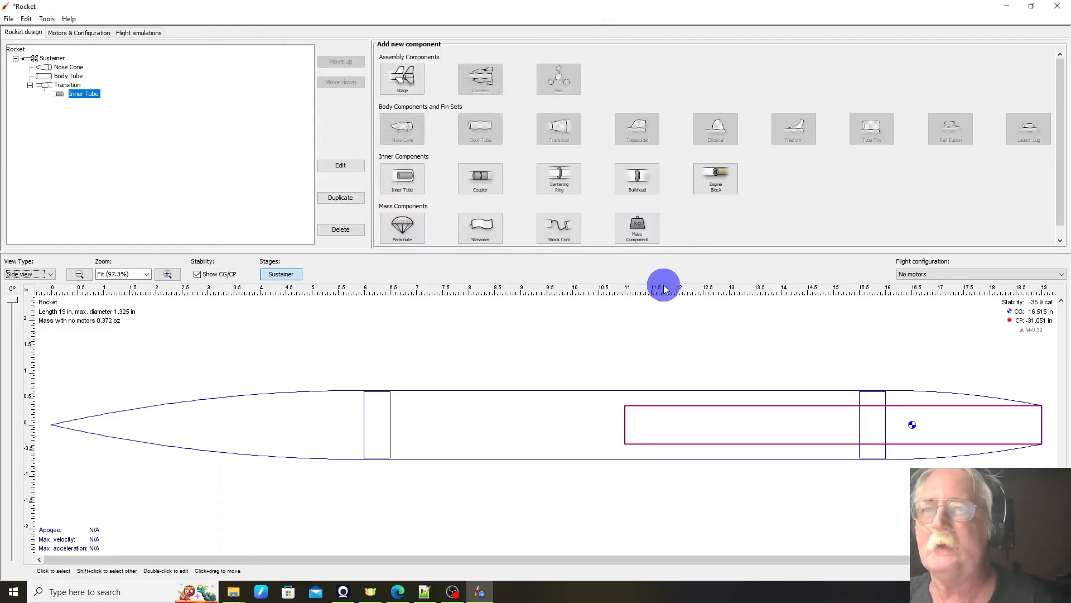
# Step: Add a centering ring to the inner tube using the qq-filtered preset AR-5055QQQ, 3103QQQ, offset -3.5 in from the parent's bottom
pyautogui.click(559, 180)
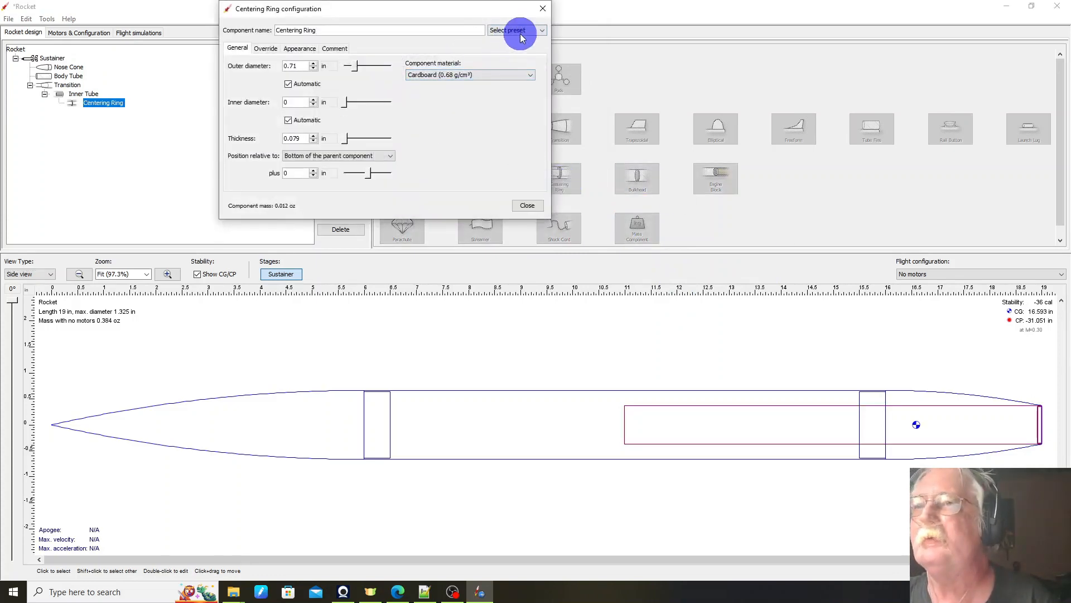
pyautogui.click(519, 33)
pyautogui.click(516, 47)
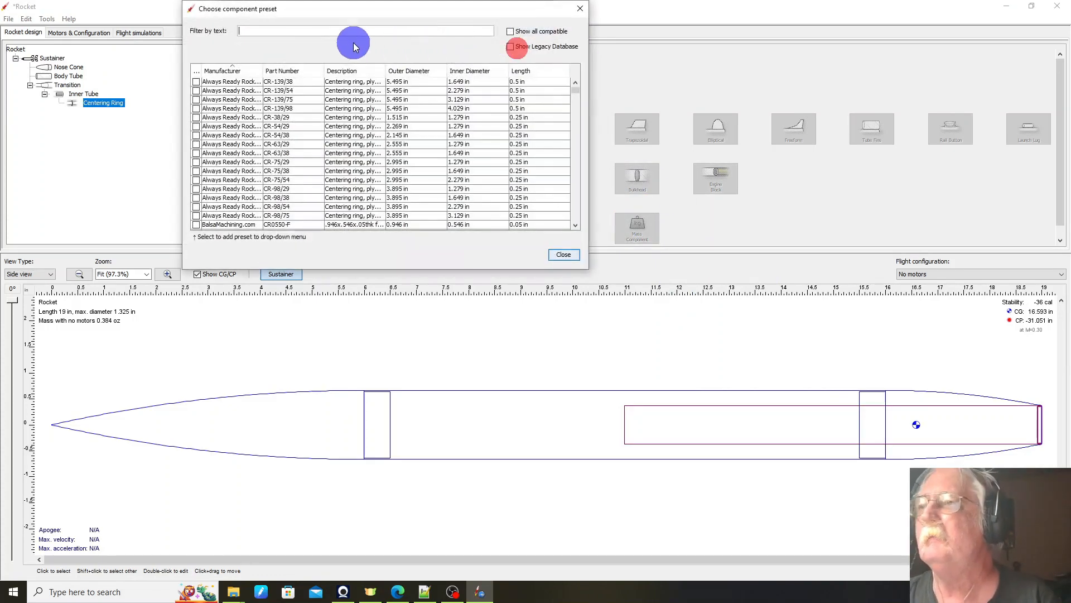
pyautogui.write('qq')
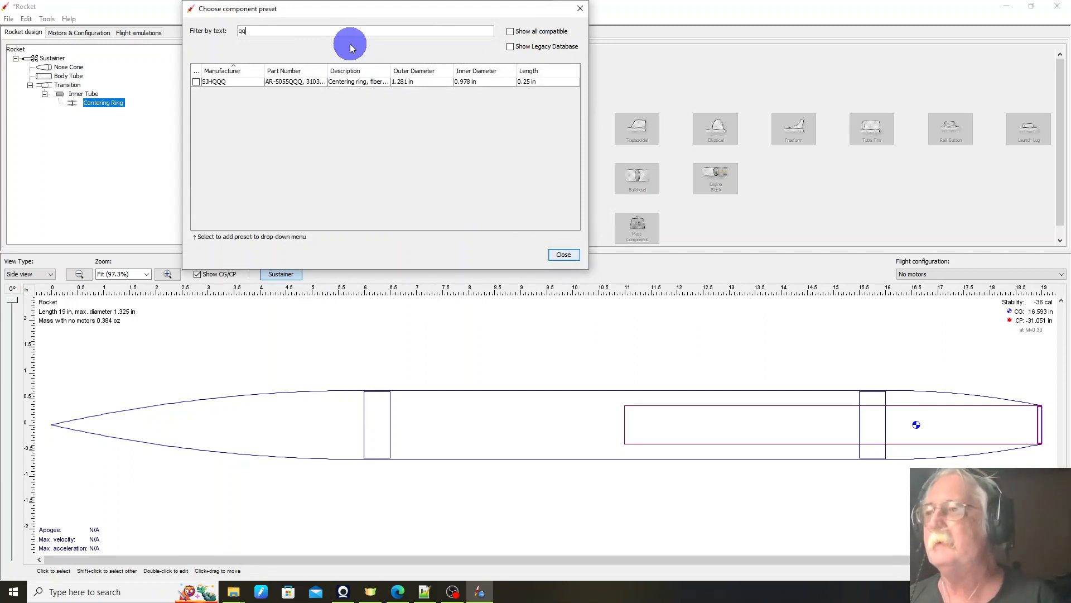
pyautogui.click(320, 85)
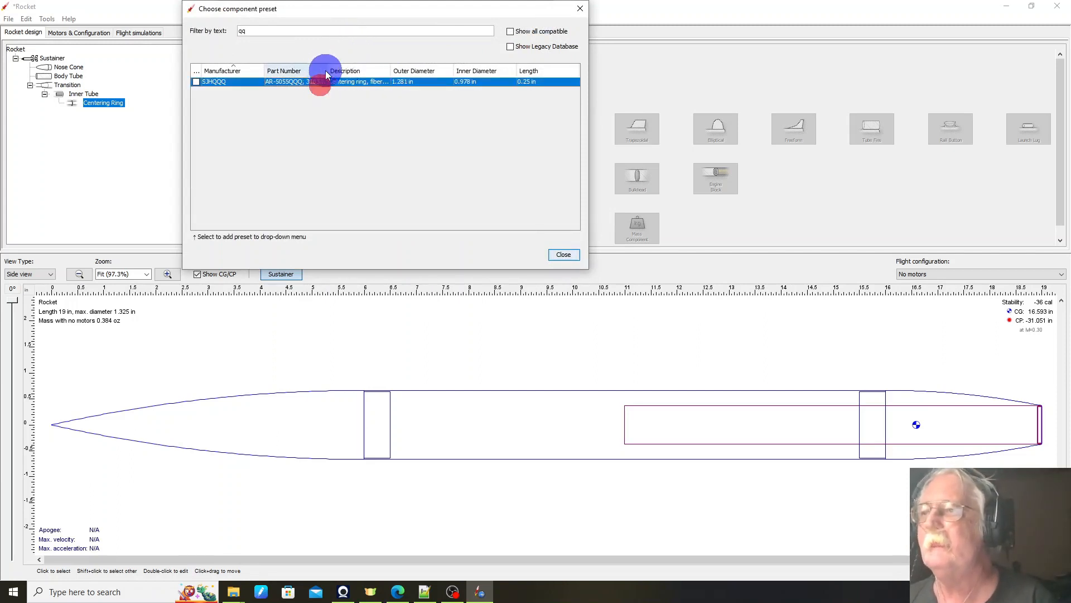
pyautogui.click(564, 255)
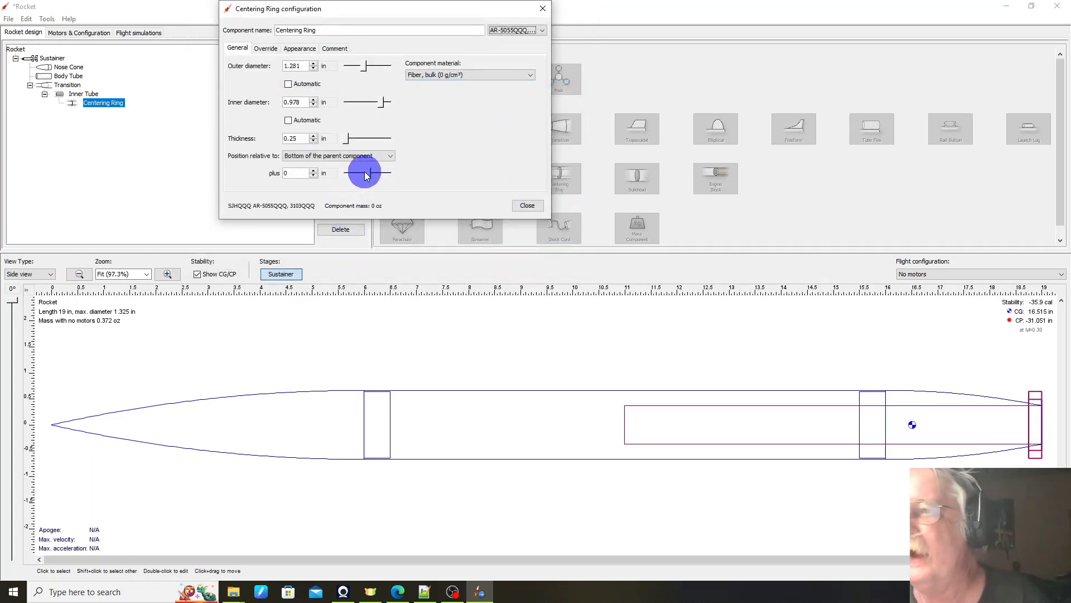
pyautogui.moveTo(367, 174)
pyautogui.mouseDown()
pyautogui.moveTo(346, 174)
pyautogui.moveTo(357, 183)
pyautogui.moveTo(344, 171)
pyautogui.moveTo(358, 163)
pyautogui.mouseUp()
pyautogui.click(527, 206)
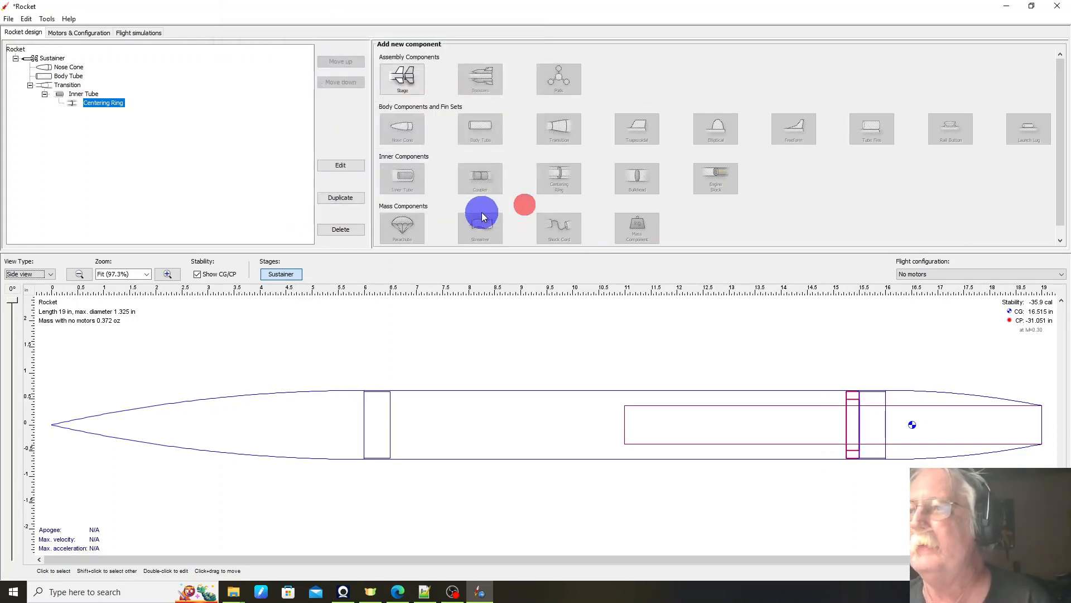
# Step: Duplicate the centering ring and offset the copy -6.5 in from the bottom of the inner tube
pyautogui.click(341, 198)
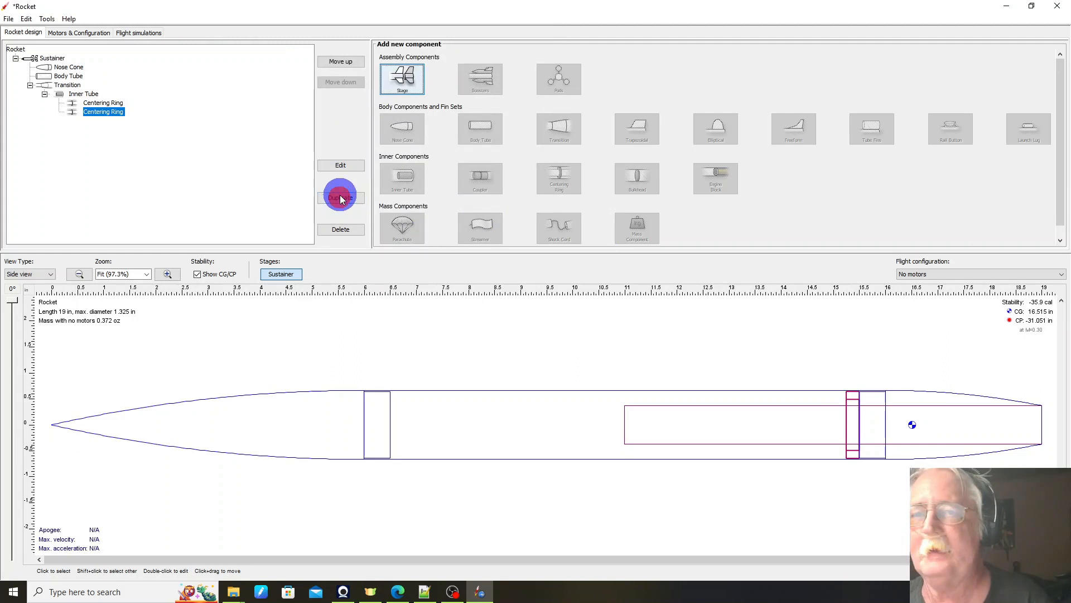
pyautogui.click(348, 168)
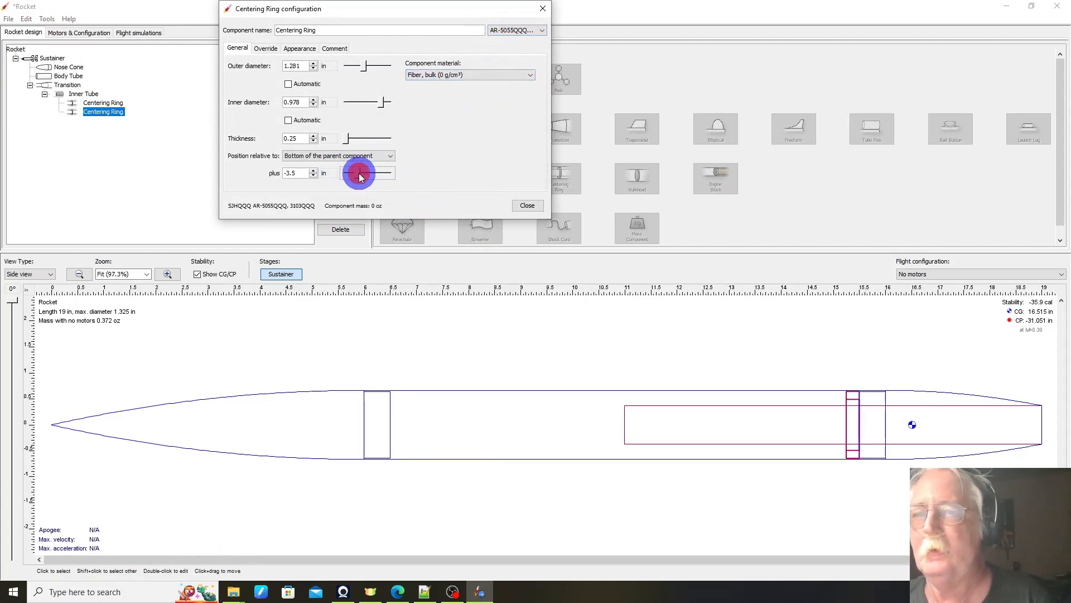
pyautogui.moveTo(360, 174); pyautogui.dragTo(350, 173)
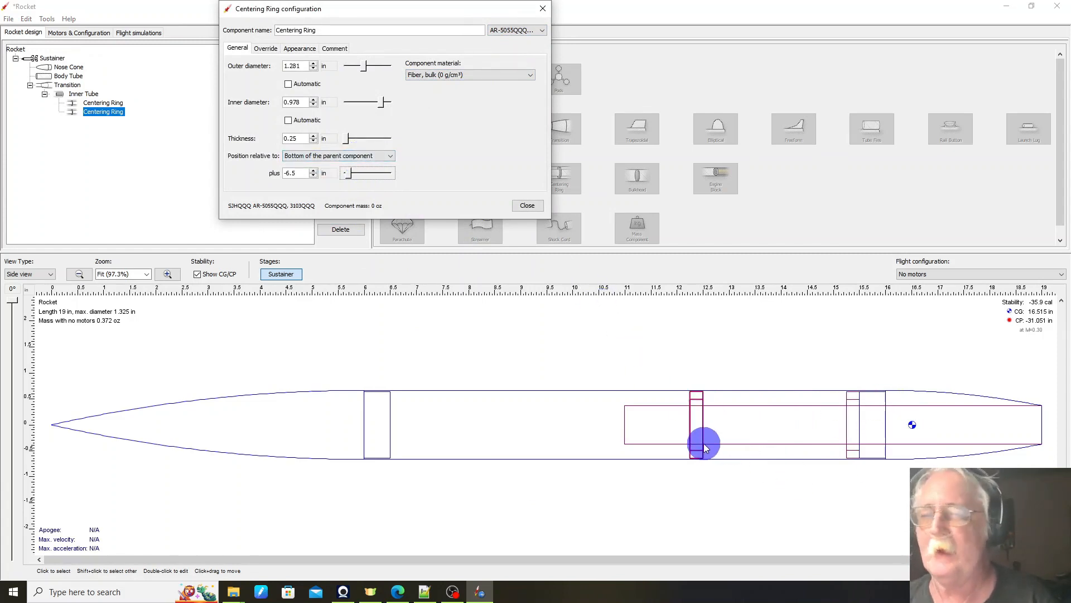
pyautogui.click(529, 211)
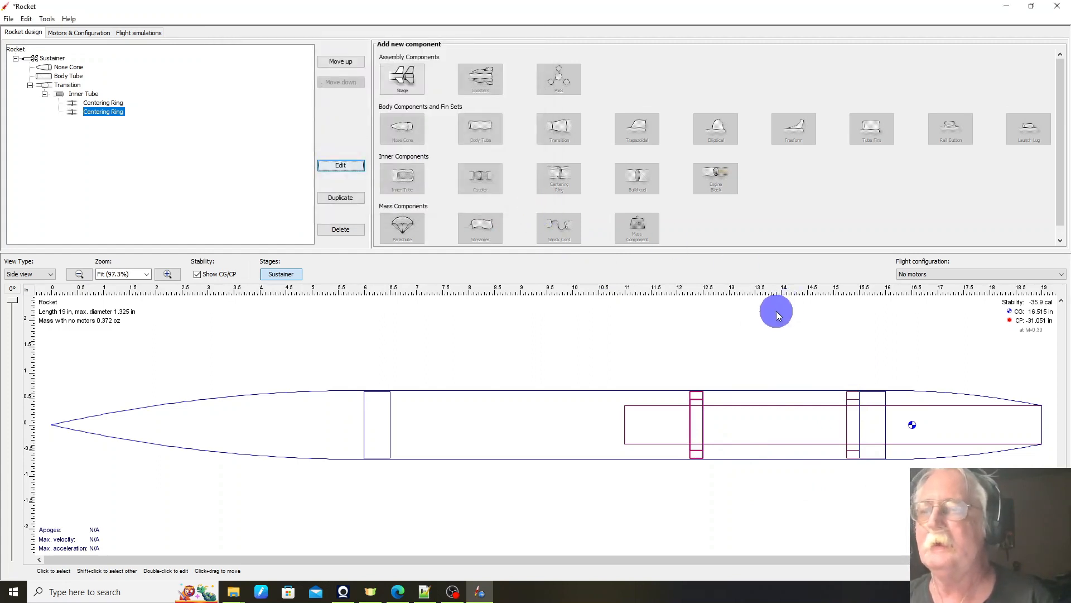
# Step: Add an engine block to the body tube using the qq-filtered preset EB-20AQQQ, 3132, offset 0.9 in from the parent's bottom
pyautogui.click(485, 422)
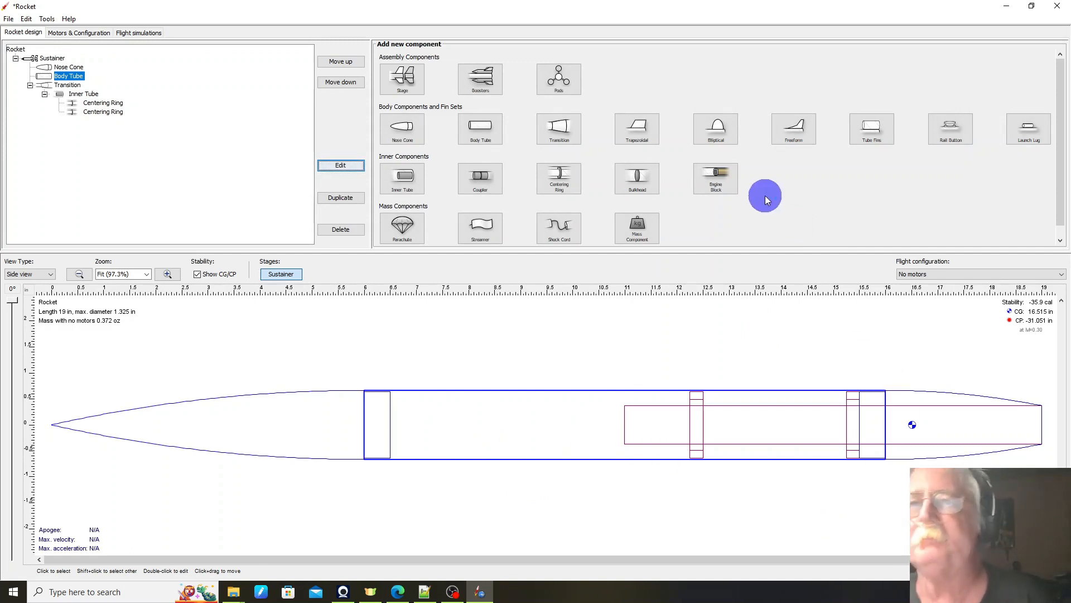
pyautogui.click(713, 179)
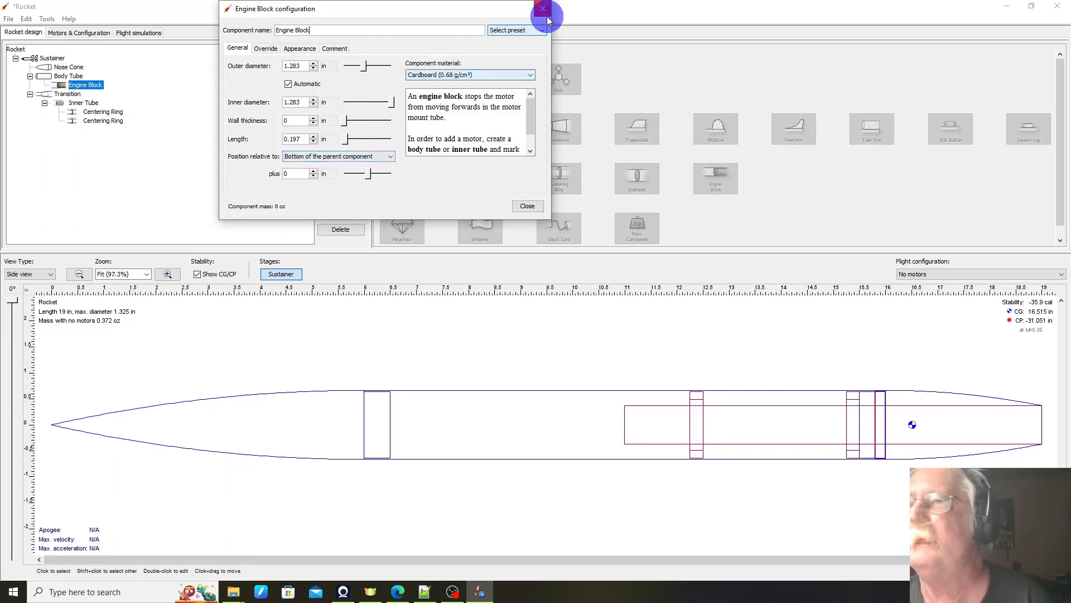
pyautogui.click(530, 32)
pyautogui.click(521, 47)
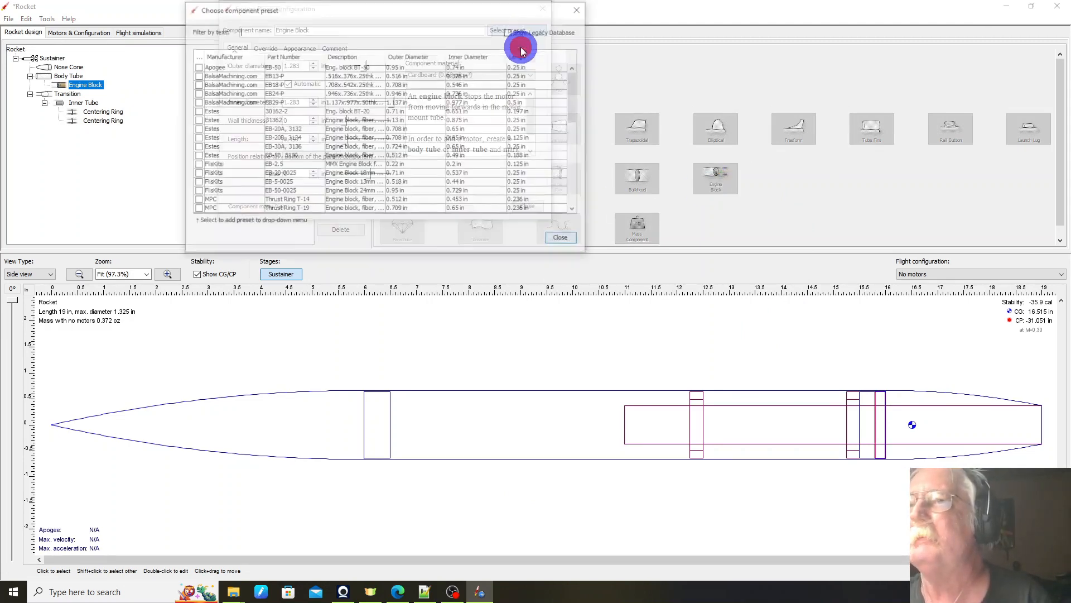
pyautogui.write('qq')
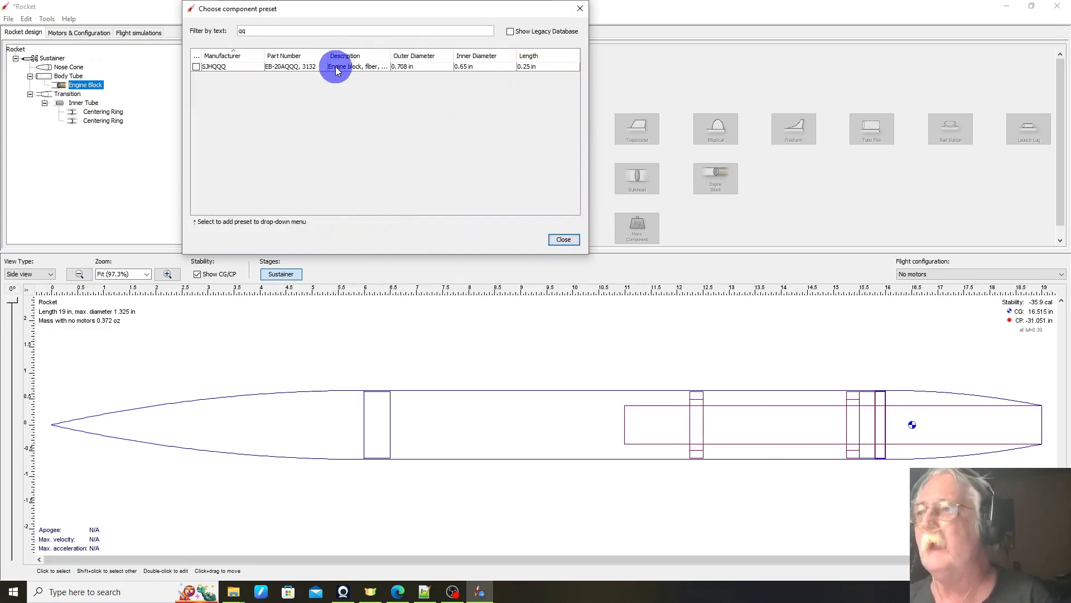
pyautogui.click(334, 68)
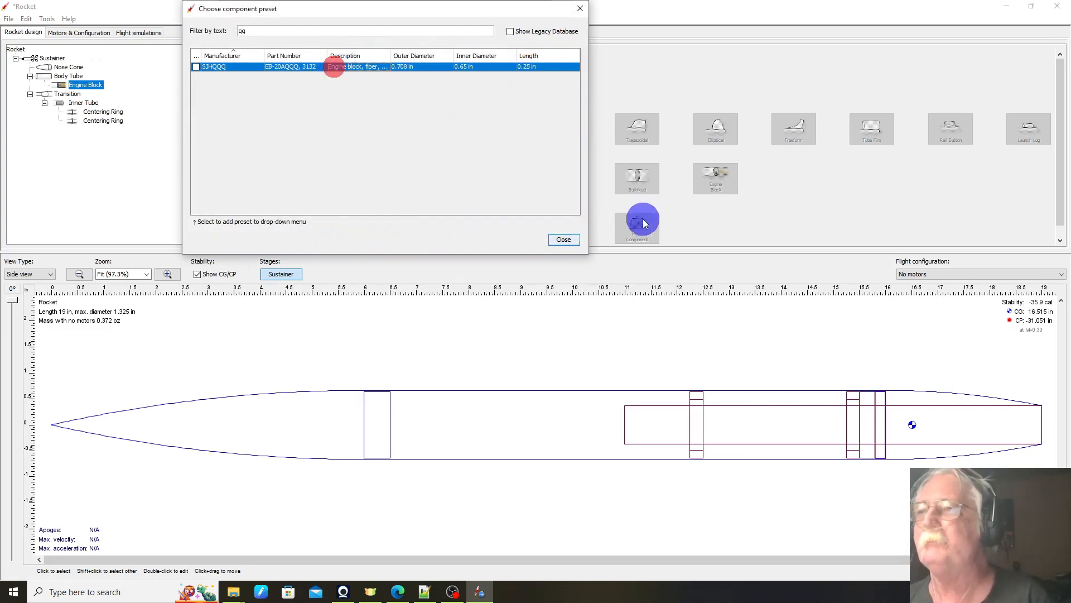
pyautogui.click(564, 240)
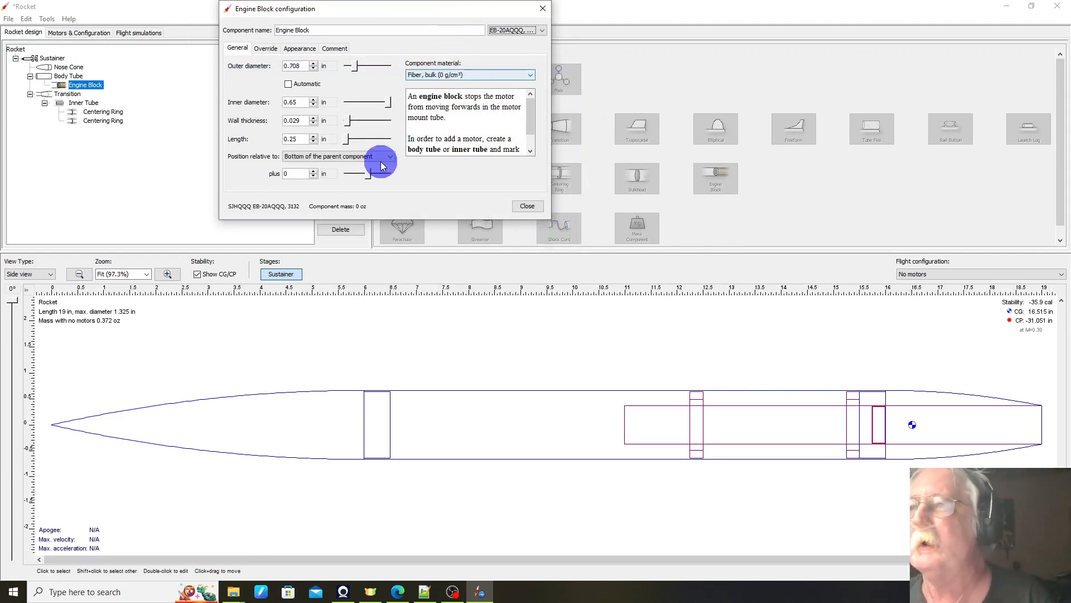
pyautogui.moveTo(369, 177); pyautogui.dragTo(368, 172)
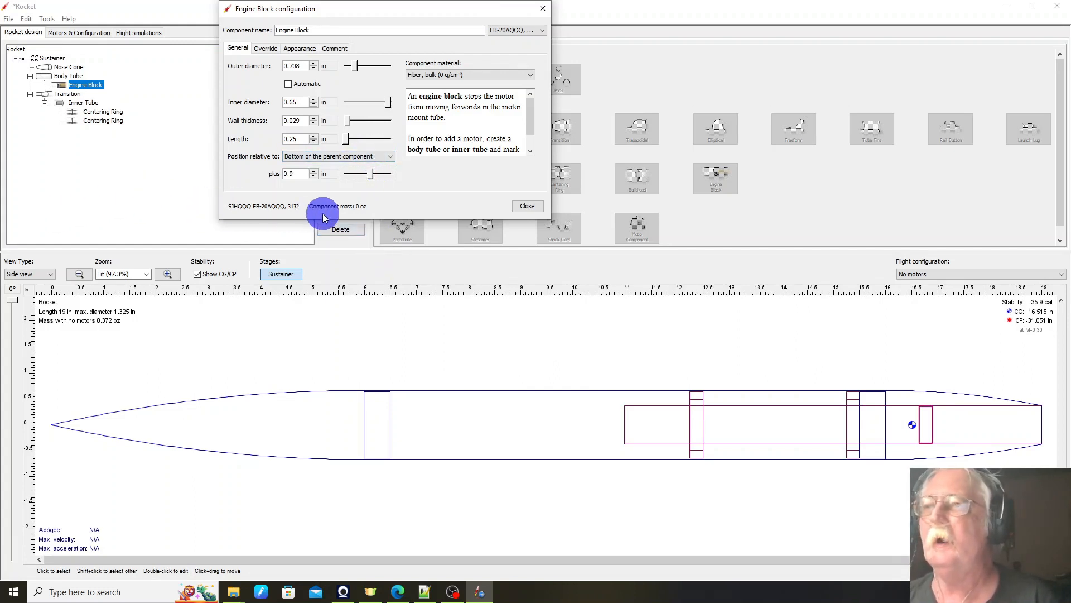
pyautogui.click(527, 208)
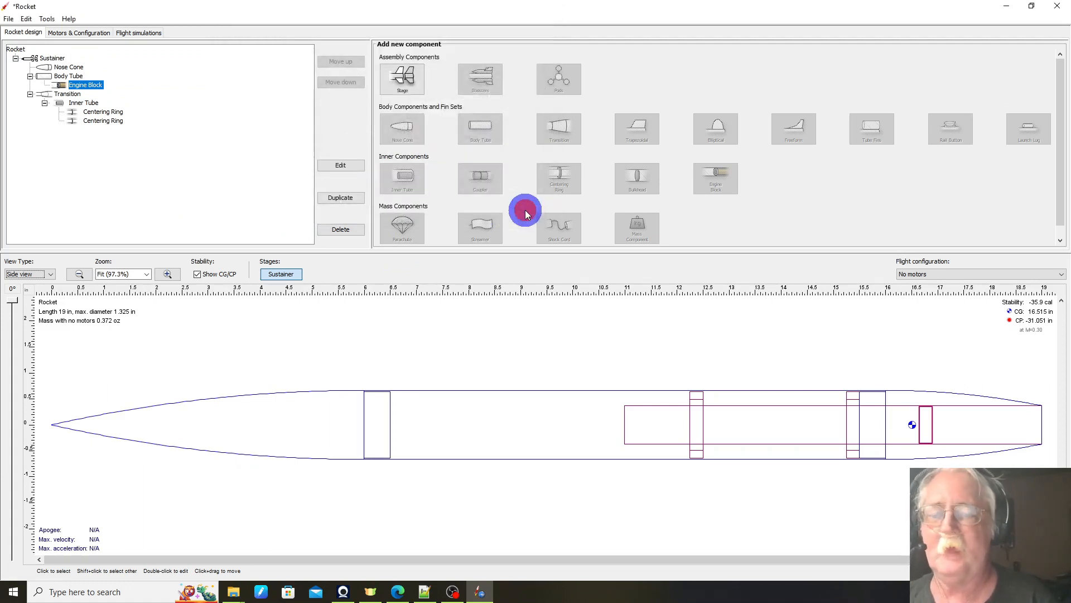
# Step: Add a launch lug to the body tube and apply the SJHQQQ preset LL-QQQ, filtering the database by qq
pyautogui.click(581, 434)
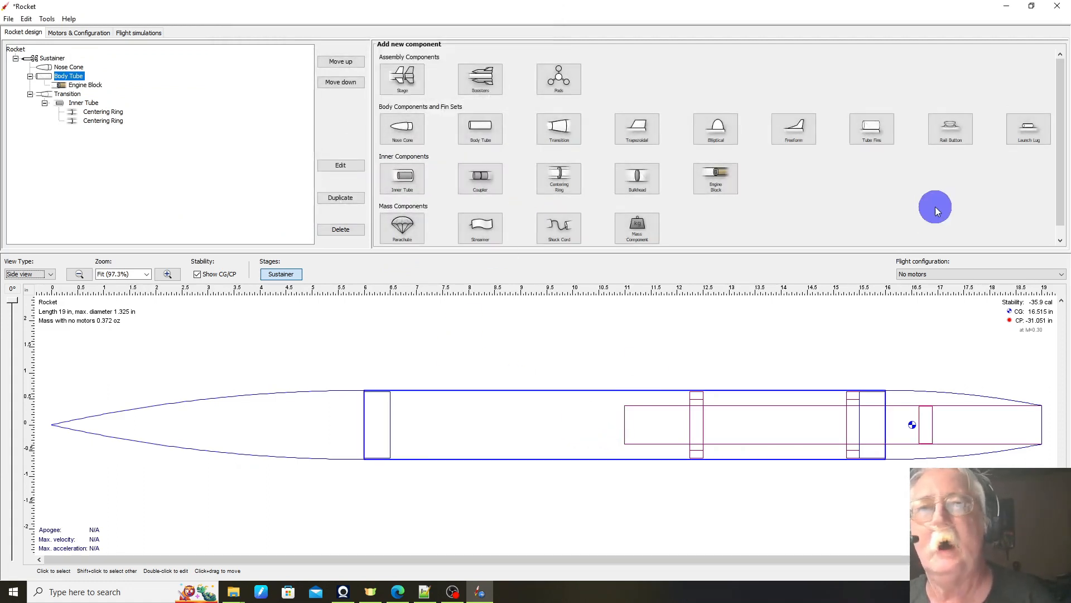
pyautogui.click(1028, 134)
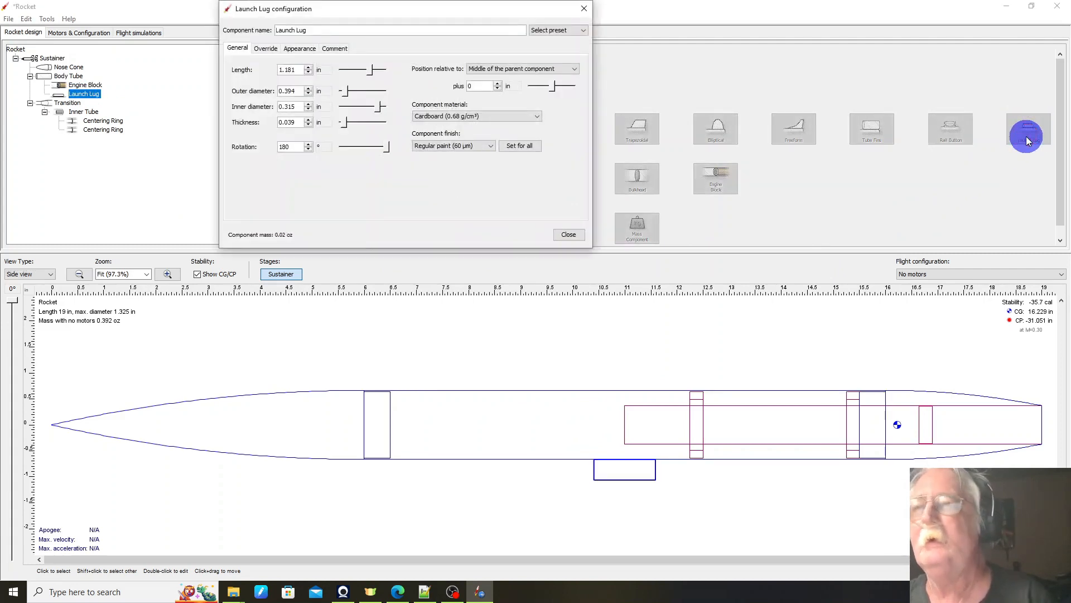
pyautogui.click(542, 30)
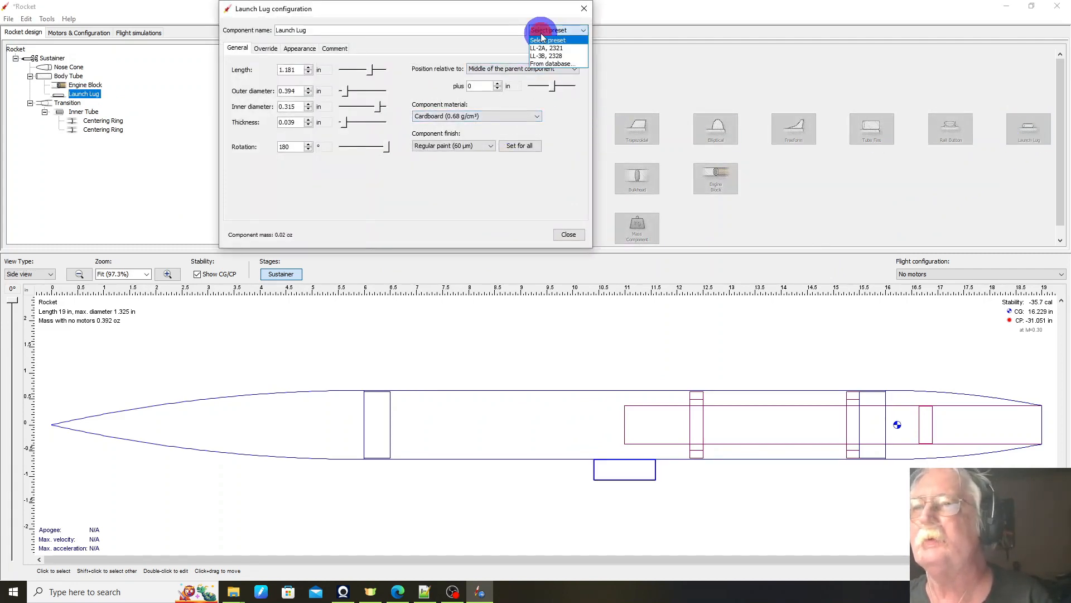
pyautogui.click(550, 65)
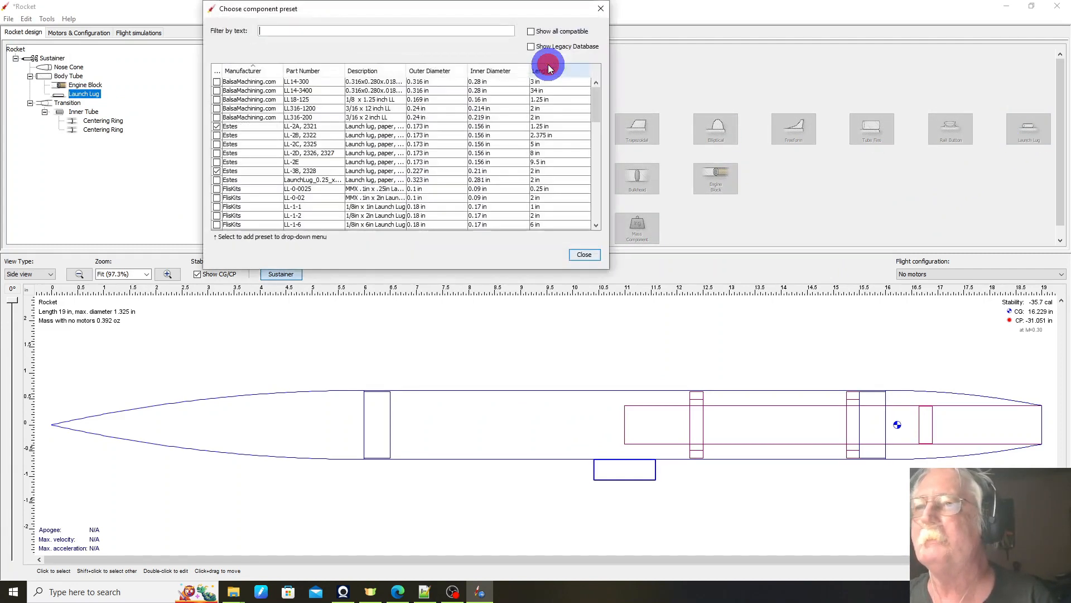
pyautogui.click(312, 29)
pyautogui.write('q')
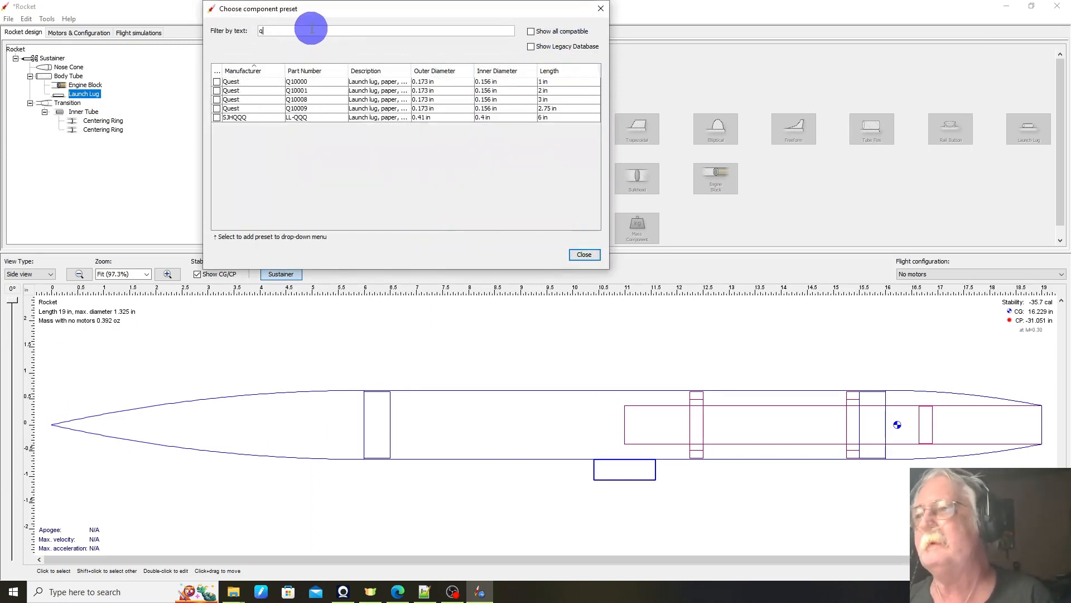
pyautogui.write('q')
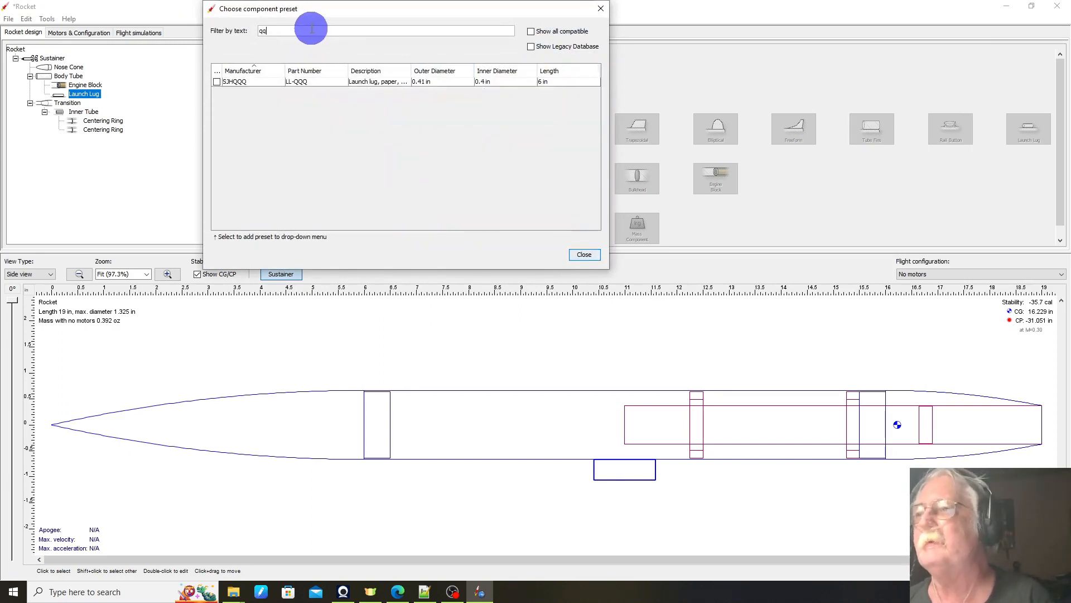
pyautogui.click(265, 74)
pyautogui.click(259, 82)
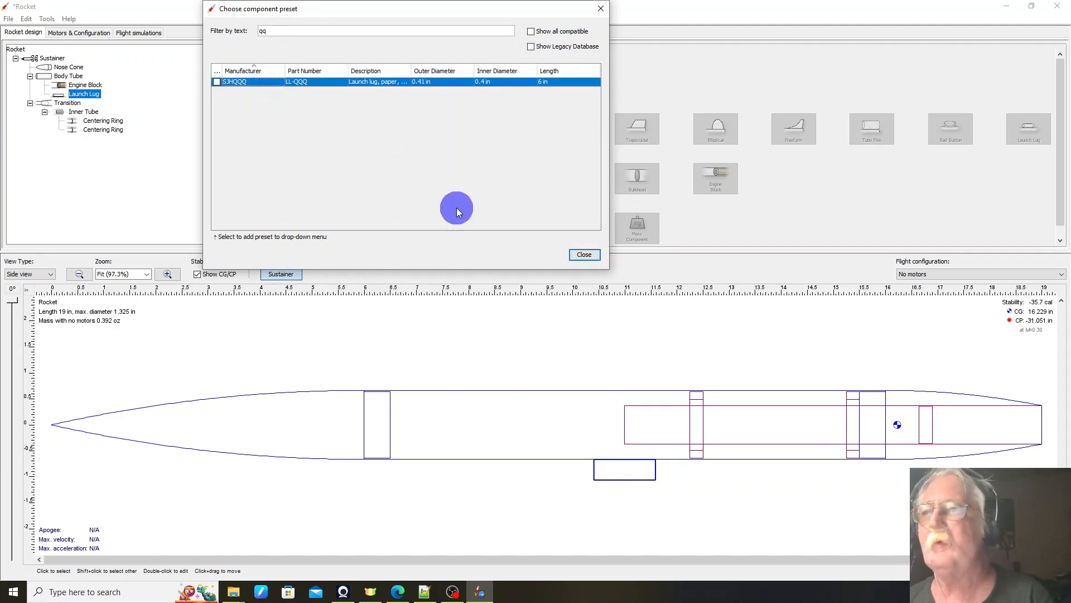
pyautogui.click(581, 257)
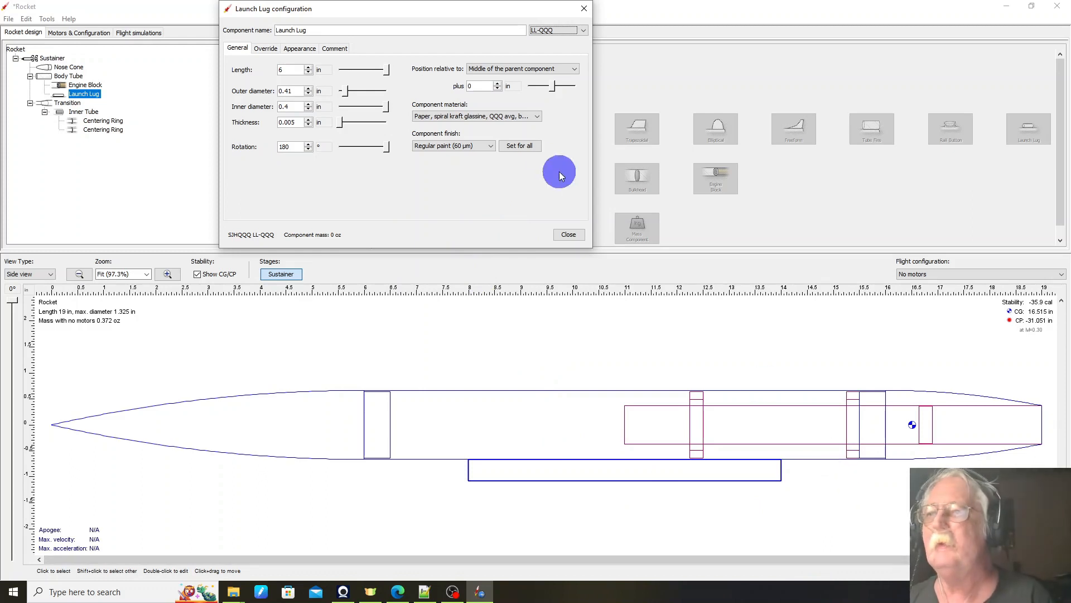
pyautogui.click(567, 234)
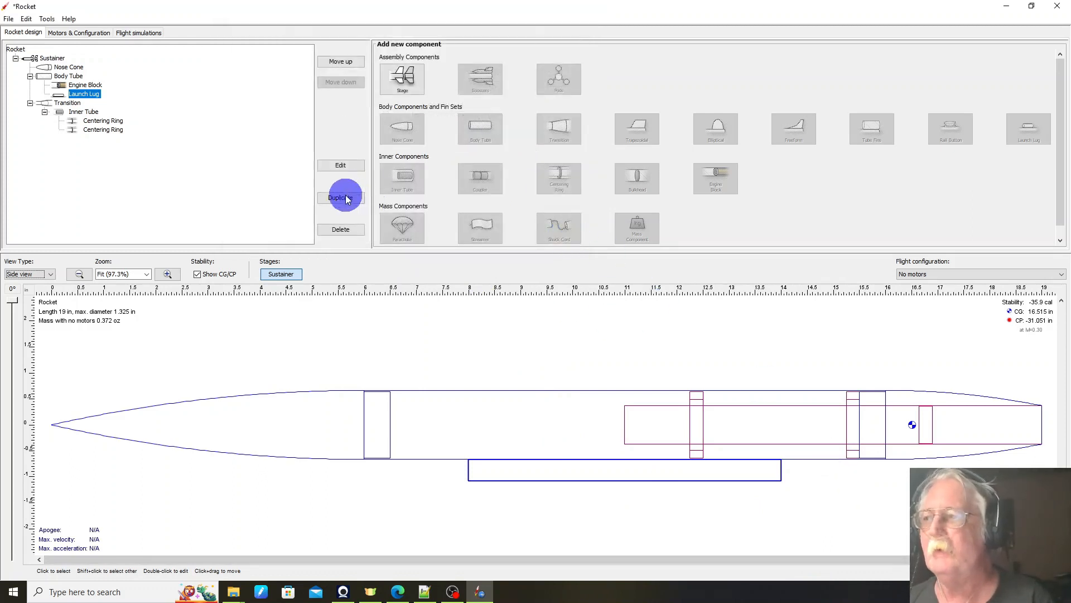
# Step: Add a parachute to the body tube and apply the SJHQQQ preset PAR-15QQQ, filtering the database by qqq
pyautogui.click(495, 426)
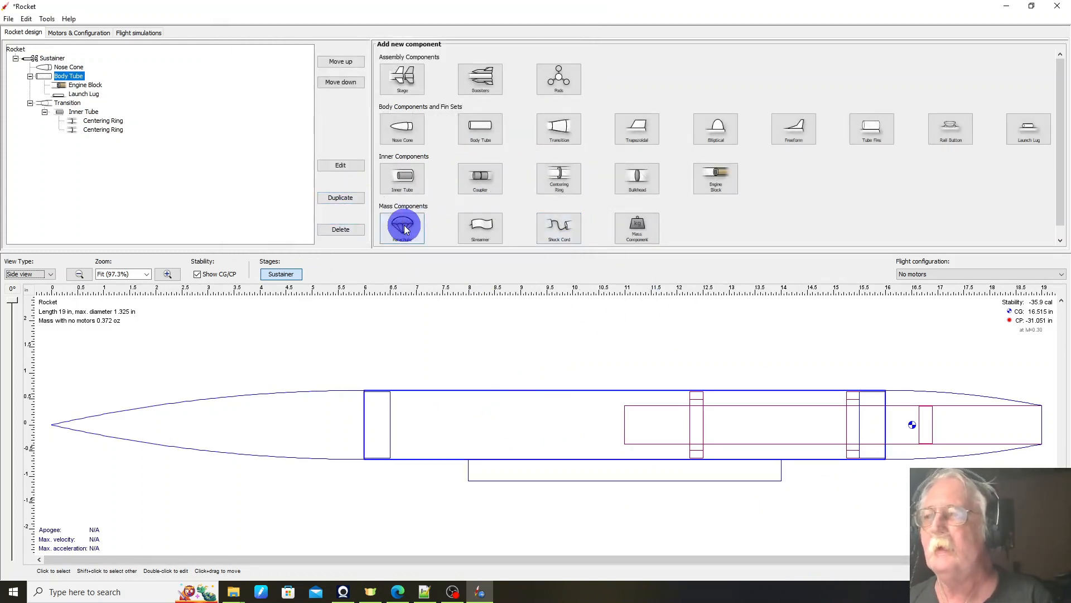
pyautogui.click(404, 227)
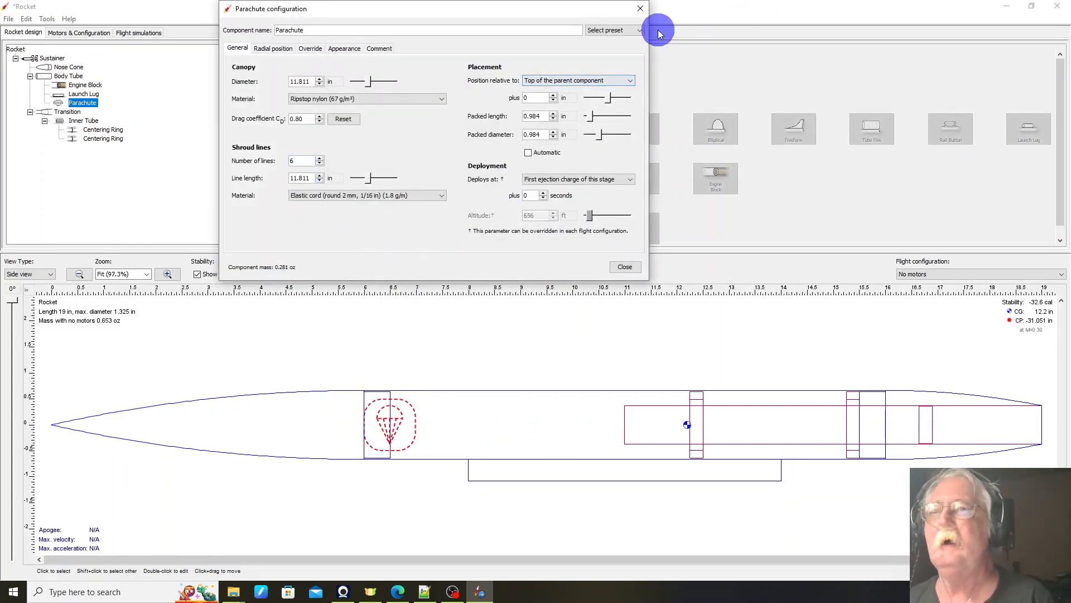
pyautogui.click(618, 31)
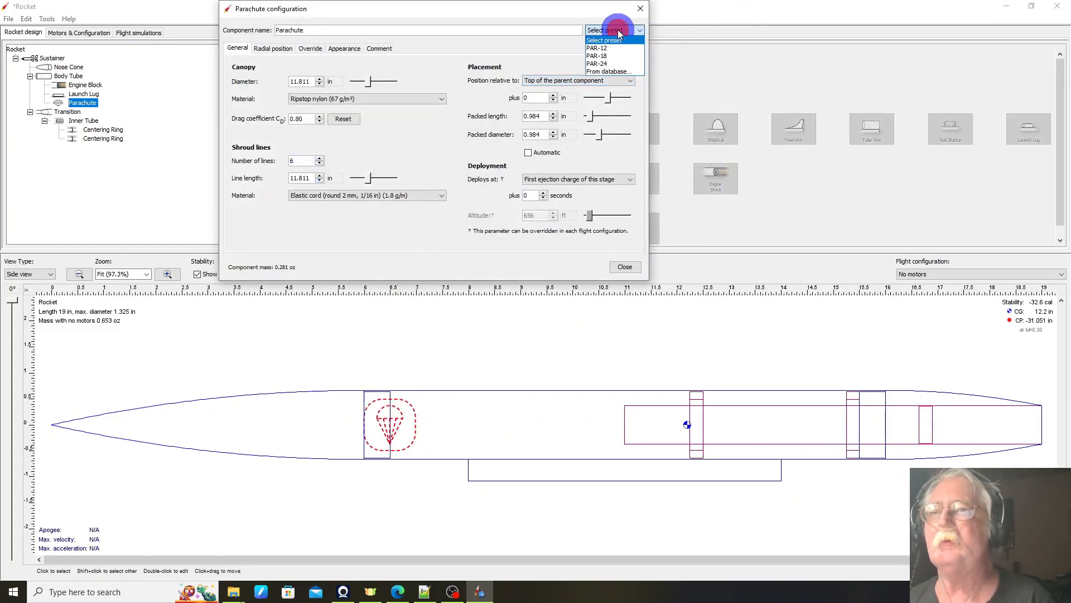
pyautogui.click(612, 74)
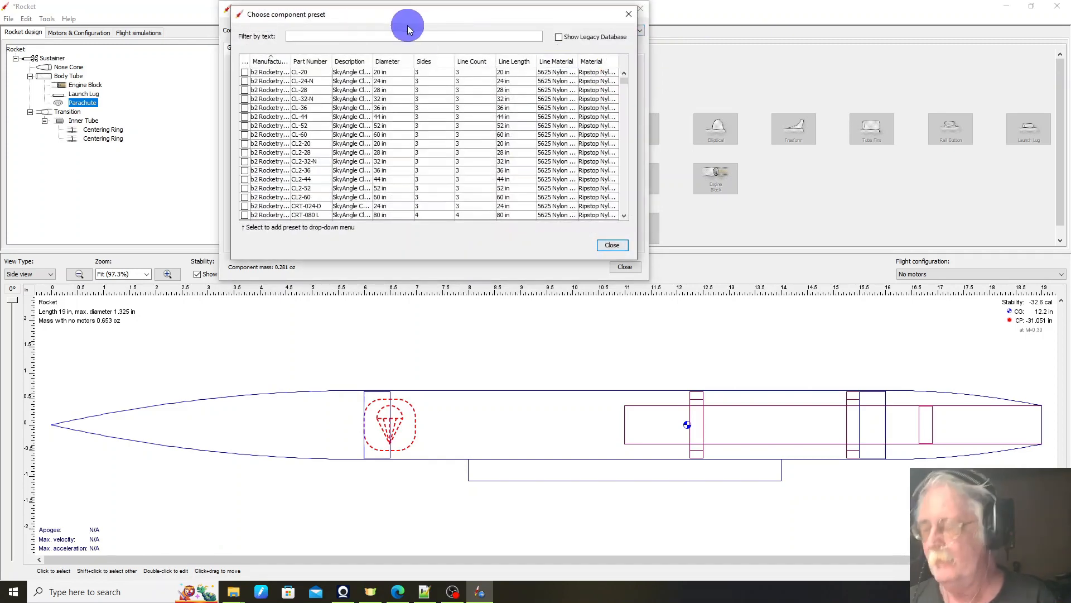
pyautogui.write('qqq')
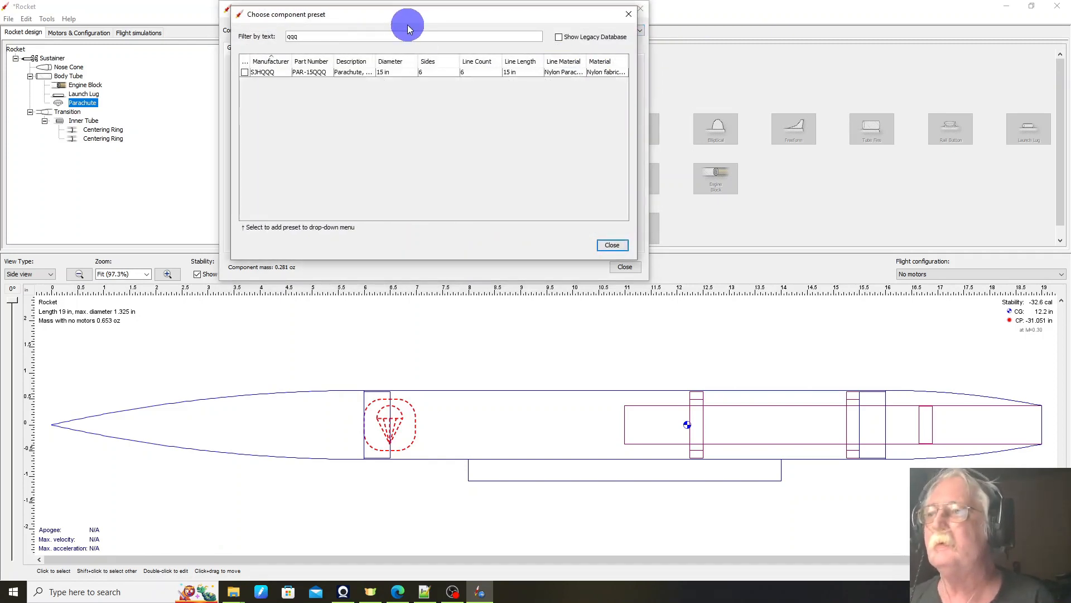
pyautogui.click(311, 72)
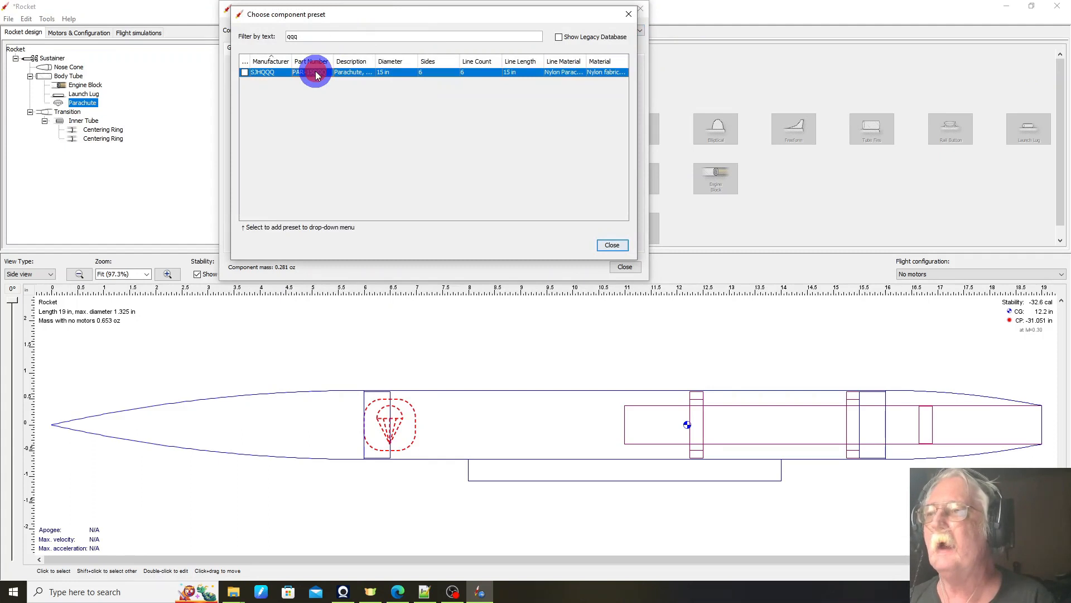
pyautogui.click(623, 249)
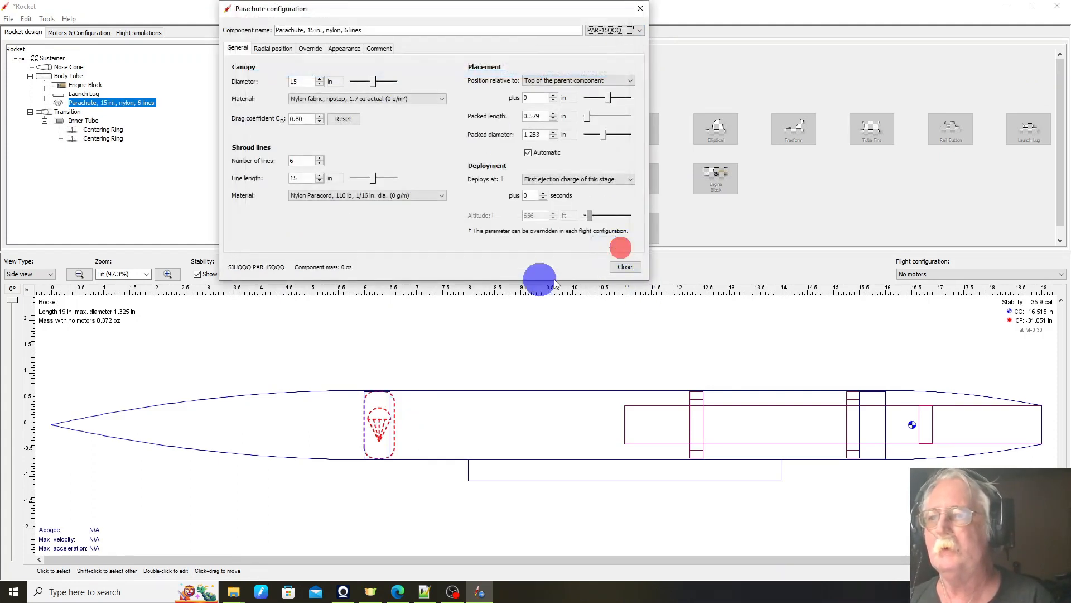
# Step: Offset the parachute 1.4 in from the top of the body tube and close its configuration
pyautogui.click(378, 424)
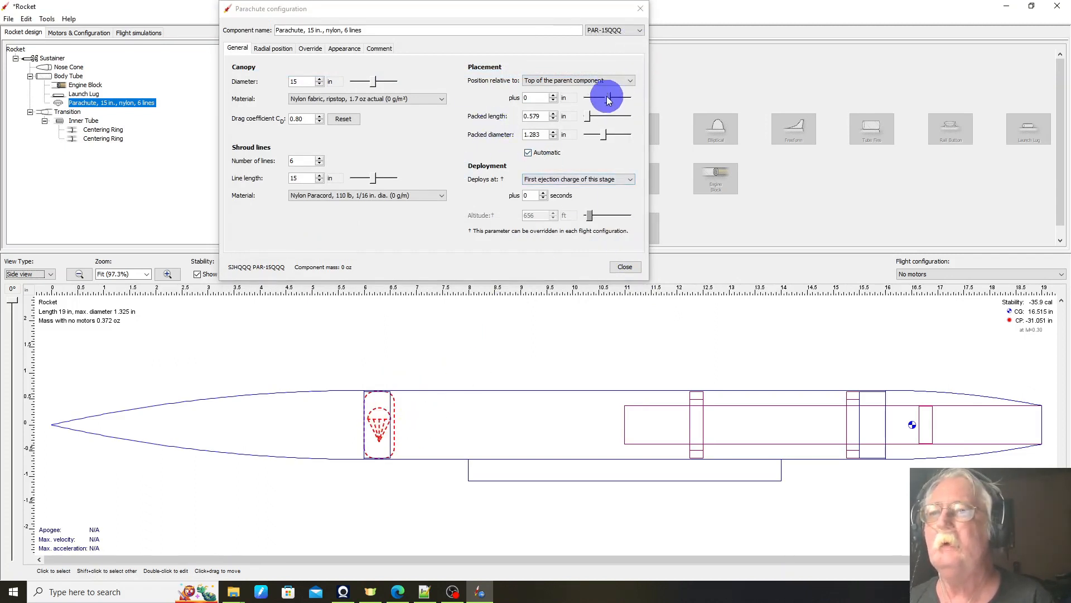
pyautogui.moveTo(610, 99); pyautogui.dragTo(610, 98)
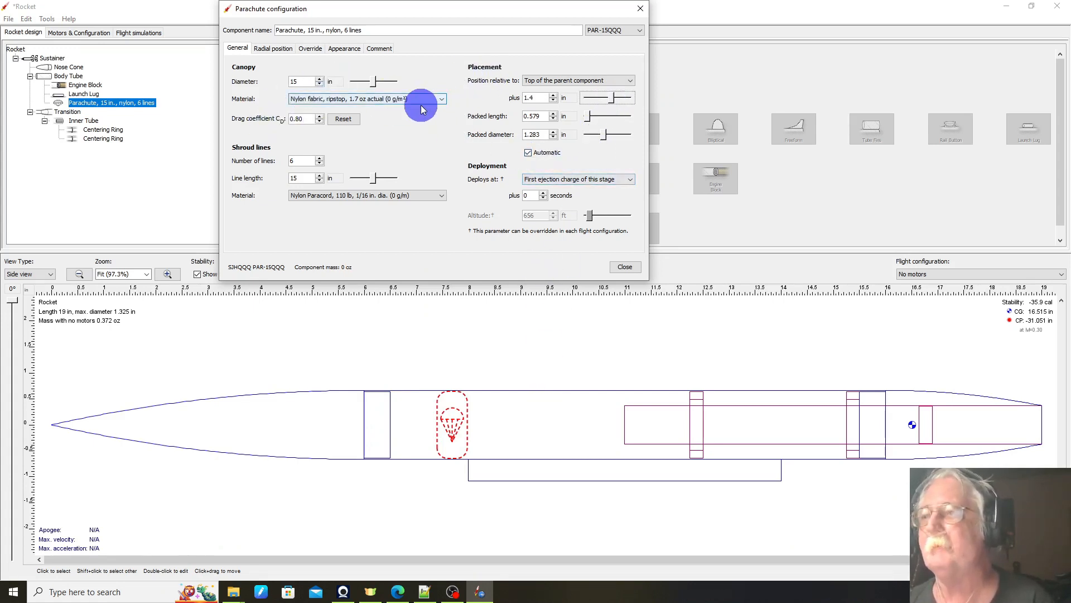
pyautogui.click(383, 99)
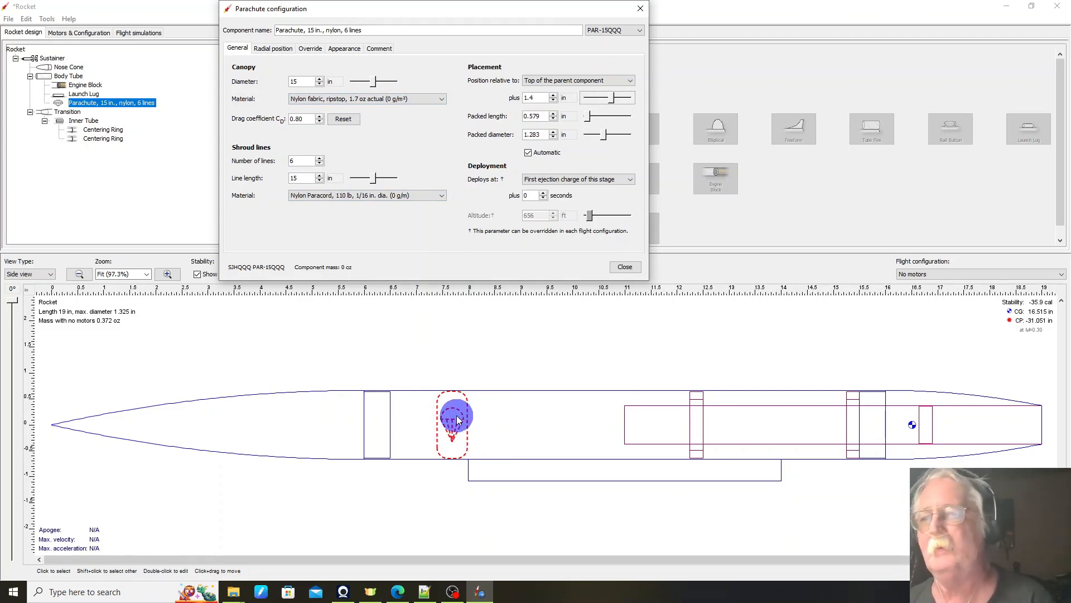
pyautogui.click(624, 267)
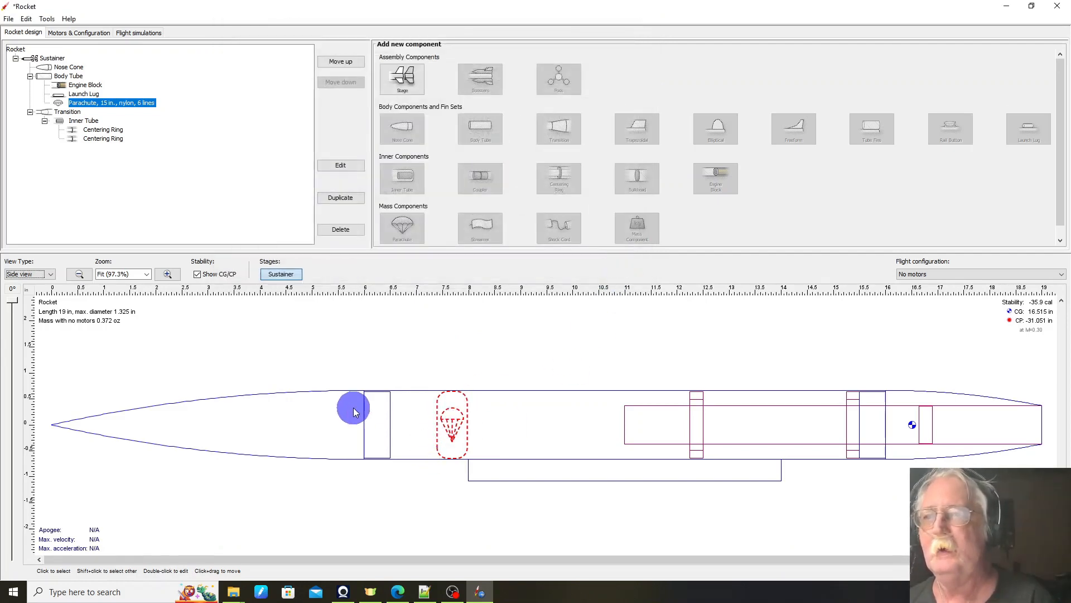